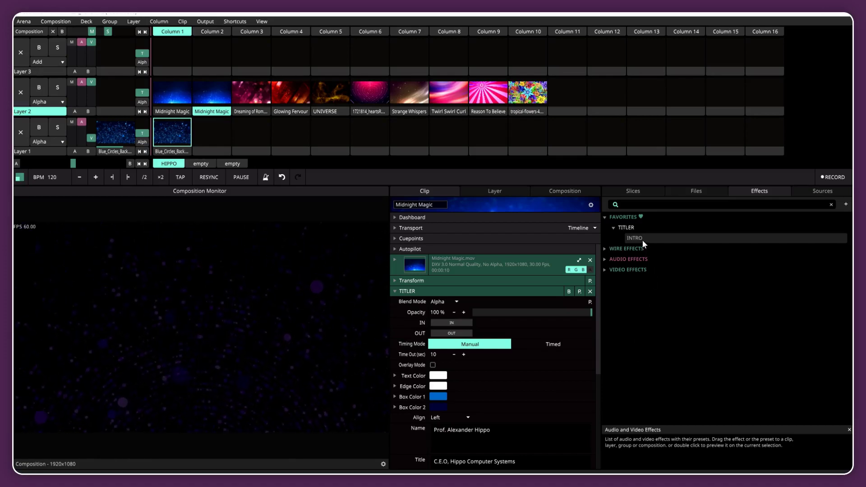
# Step: Trigger the first Midnight Magic clip on Layer 2 and play its Titler title in
pyautogui.click(177, 91)
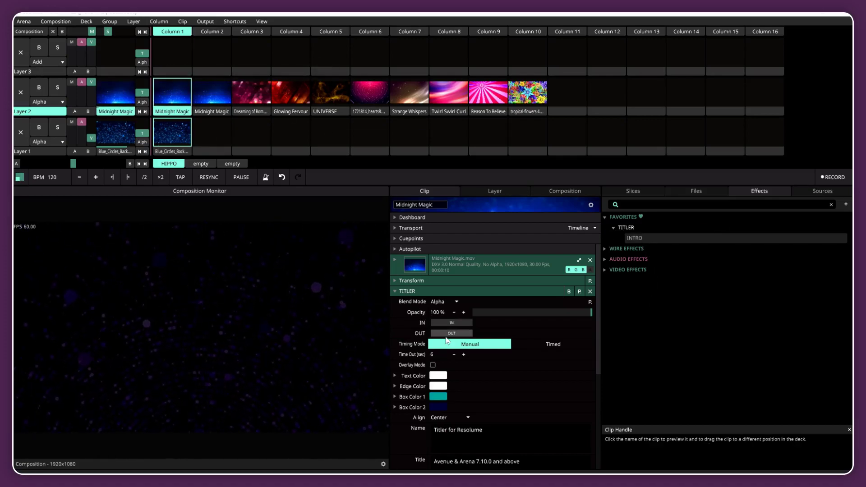
pyautogui.click(456, 323)
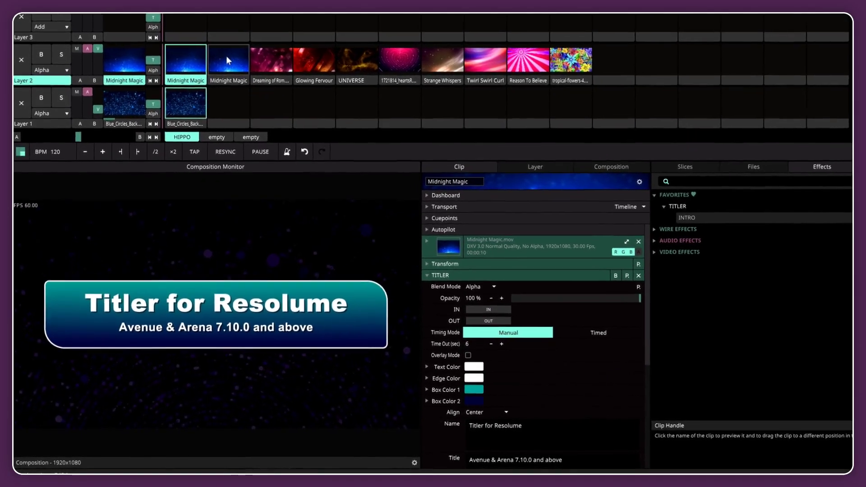
# Step: Trigger the second Midnight Magic clip on Layer 2 and play its title out, in and out again with manual timing
pyautogui.click(209, 90)
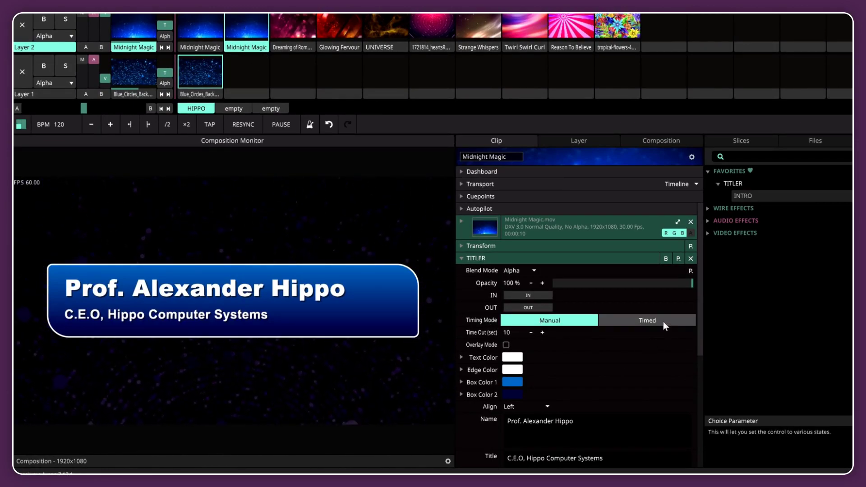
pyautogui.click(544, 308)
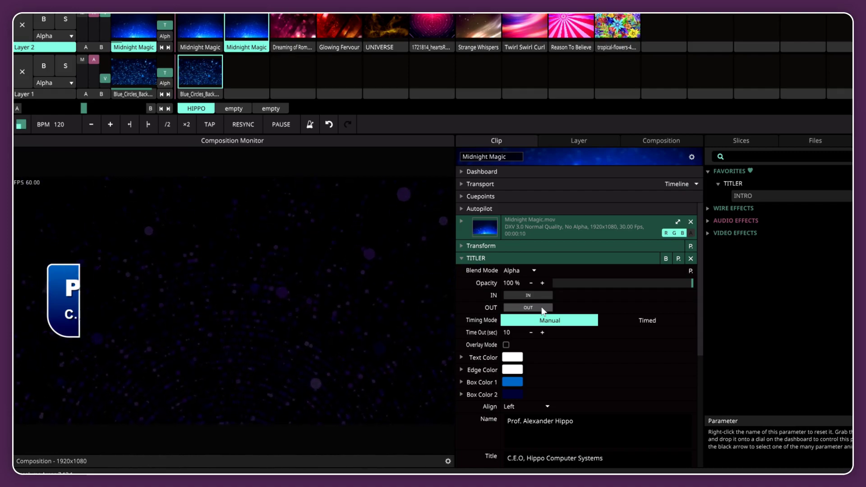
pyautogui.click(537, 295)
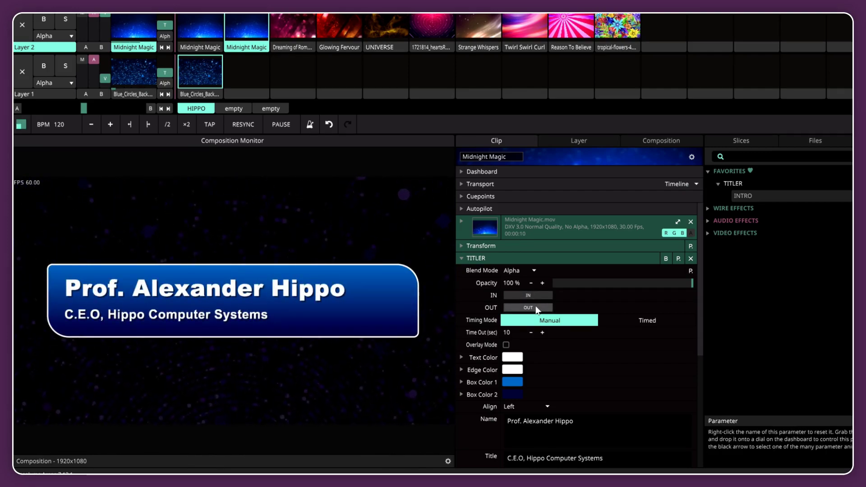
pyautogui.click(537, 307)
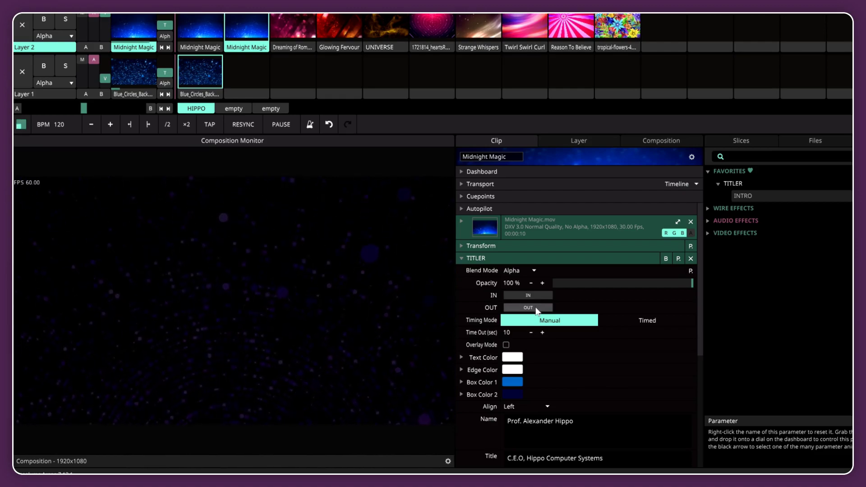
# Step: Switch the Titler's timing mode to Timed, set Time Out to 5 seconds, and play the title in
pyautogui.click(634, 320)
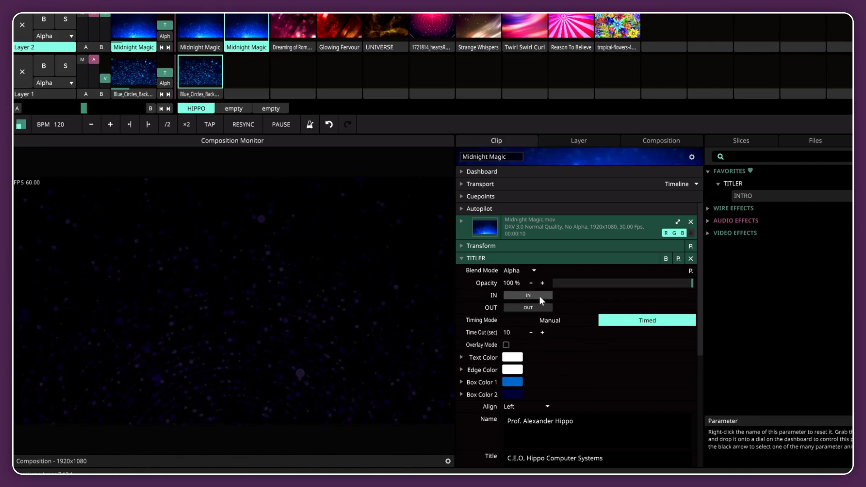
pyautogui.doubleClick(507, 333)
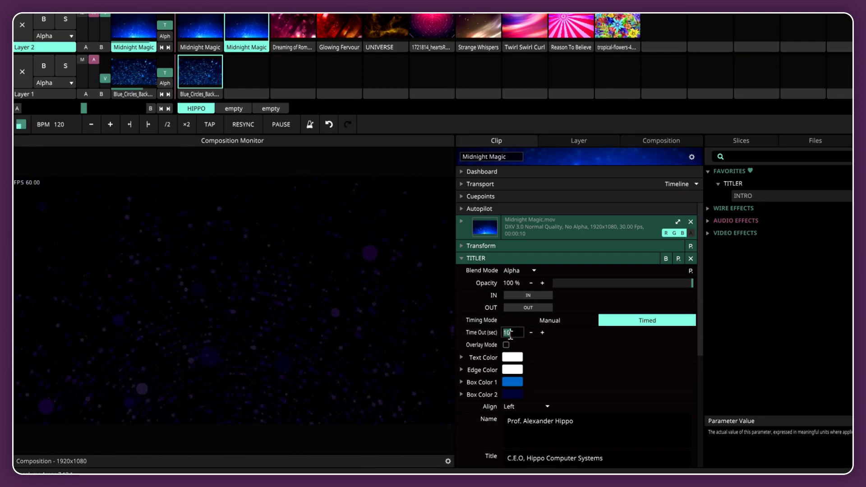
pyautogui.write('5')
pyautogui.press('Return')
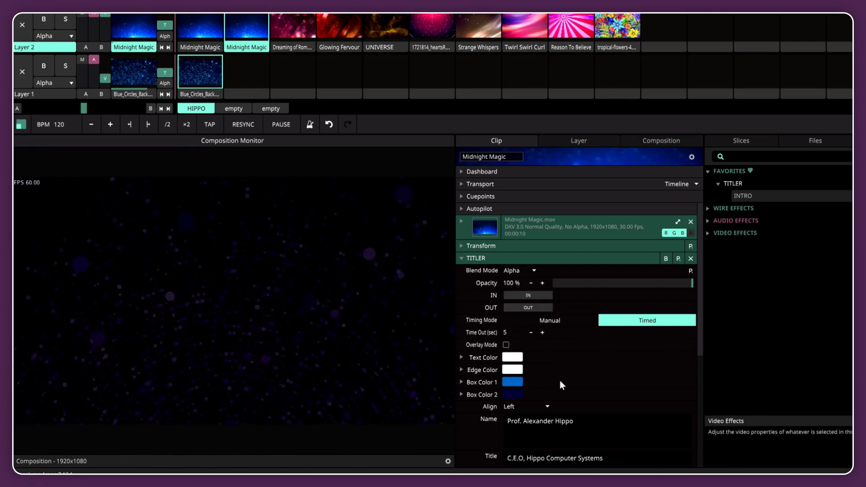
pyautogui.click(535, 297)
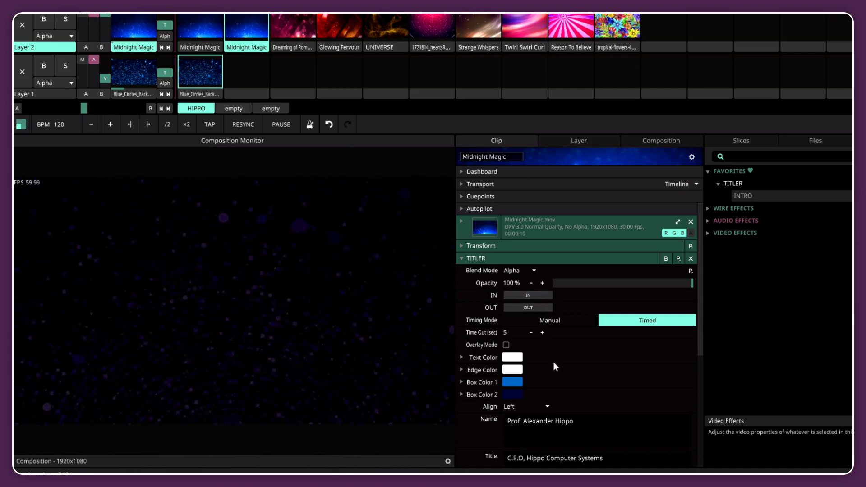
pyautogui.scroll(-2, 553, 361)
pyautogui.scroll(-1, 554, 351)
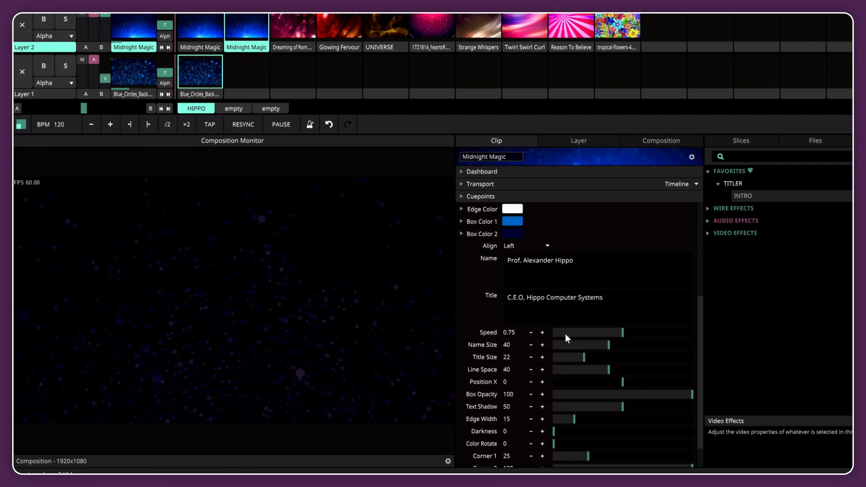
pyautogui.moveTo(564, 333); pyautogui.dragTo(615, 334)
pyautogui.scroll(3, 557, 355)
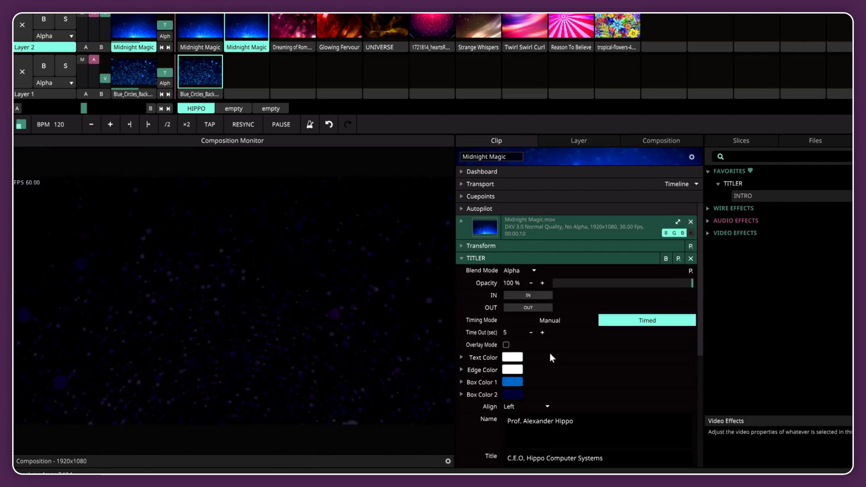
# Step: Set the Titler's timing mode to Manual and play the title in
pyautogui.click(554, 324)
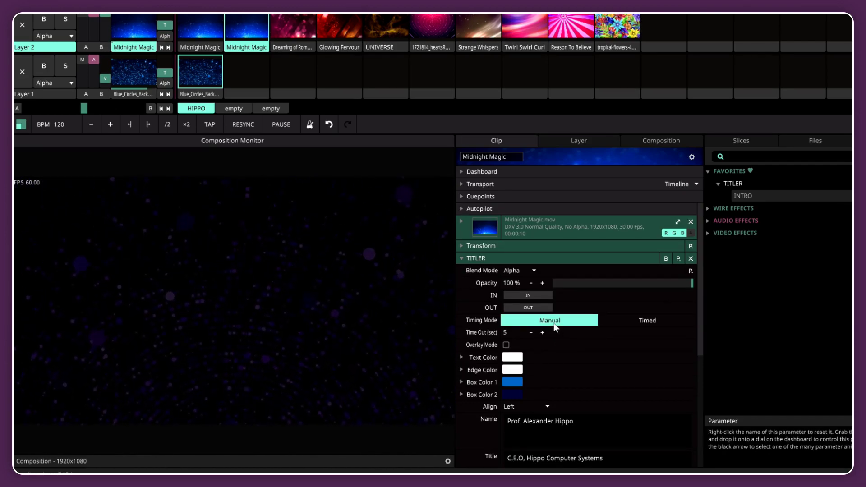
pyautogui.click(533, 295)
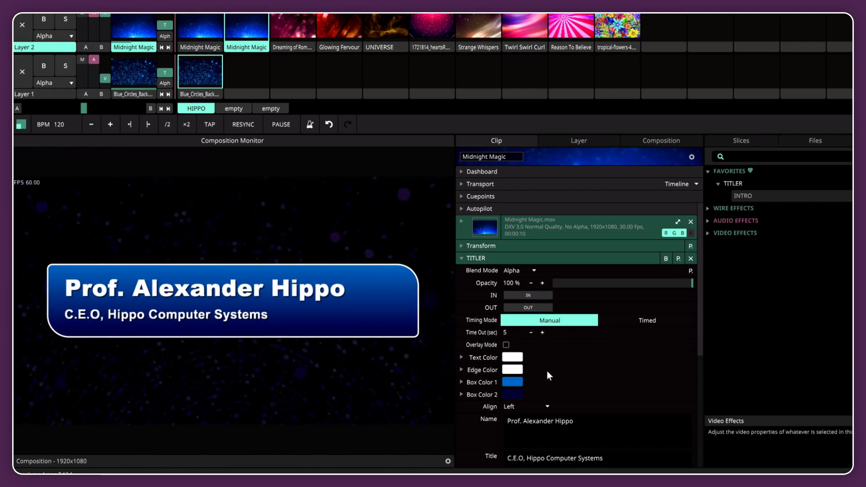
# Step: Highlight the text entered in the Titler's Name and Title parameters
pyautogui.scroll(-5, 551, 382)
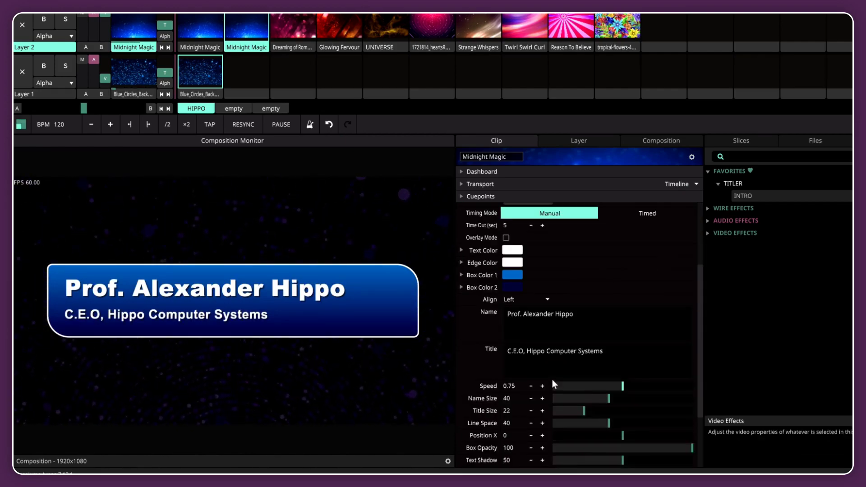
pyautogui.click(564, 263)
pyautogui.moveTo(573, 262); pyautogui.dragTo(485, 261)
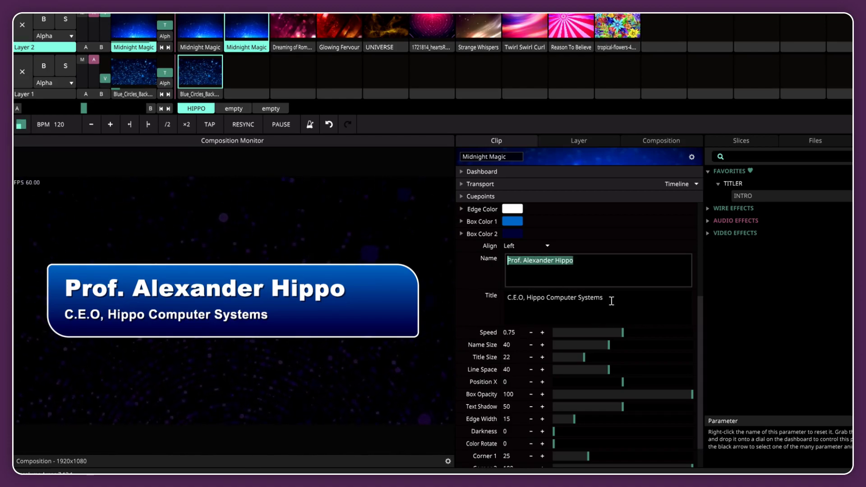
pyautogui.moveTo(611, 299); pyautogui.dragTo(469, 291)
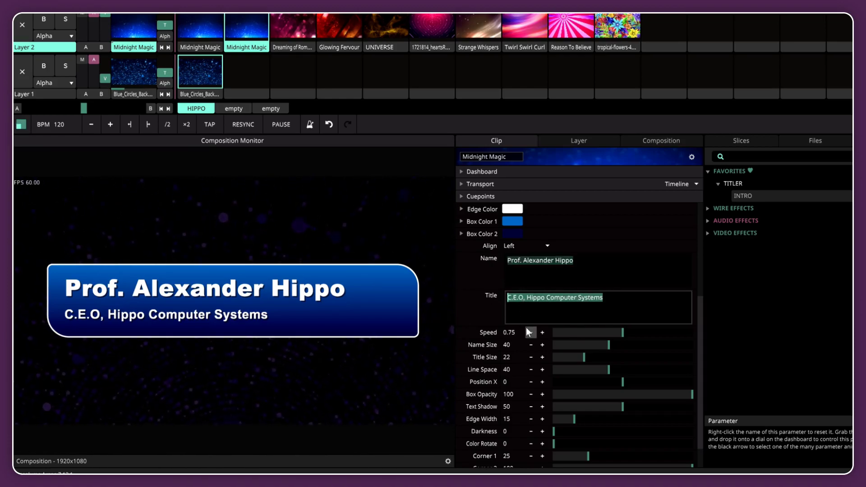
# Step: Try Center alignment for the title text and return it to Left
pyautogui.click(516, 248)
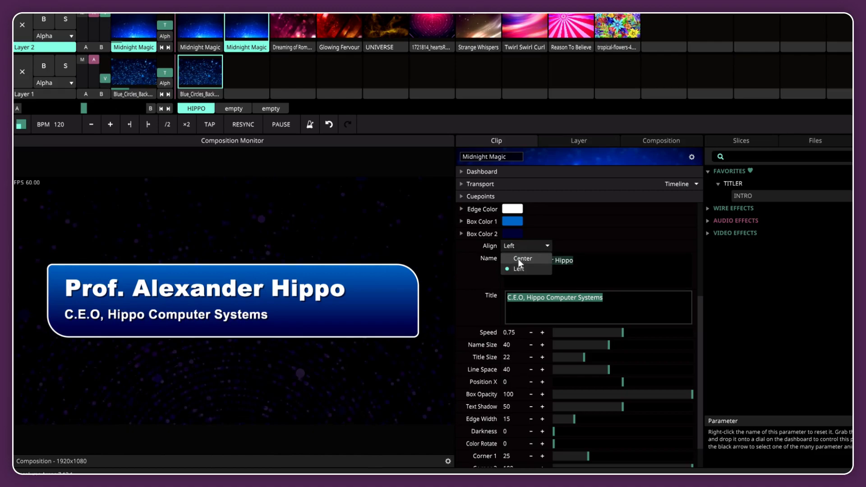
pyautogui.click(519, 260)
pyautogui.click(521, 248)
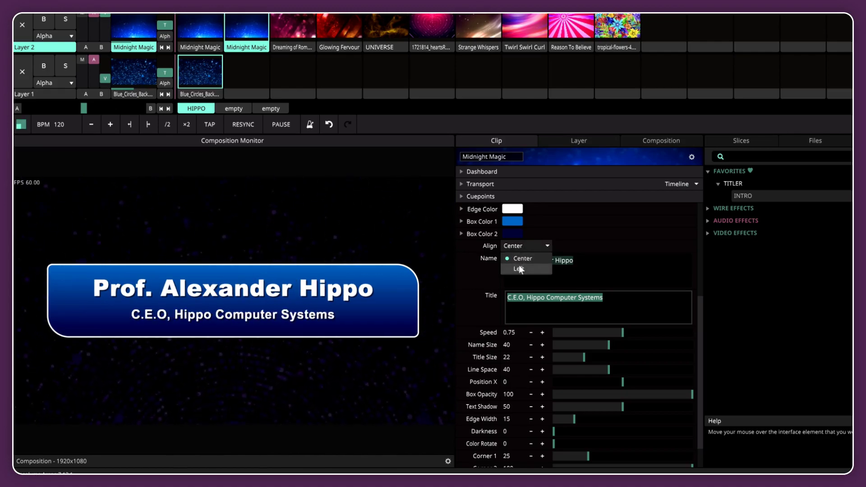
pyautogui.click(518, 253)
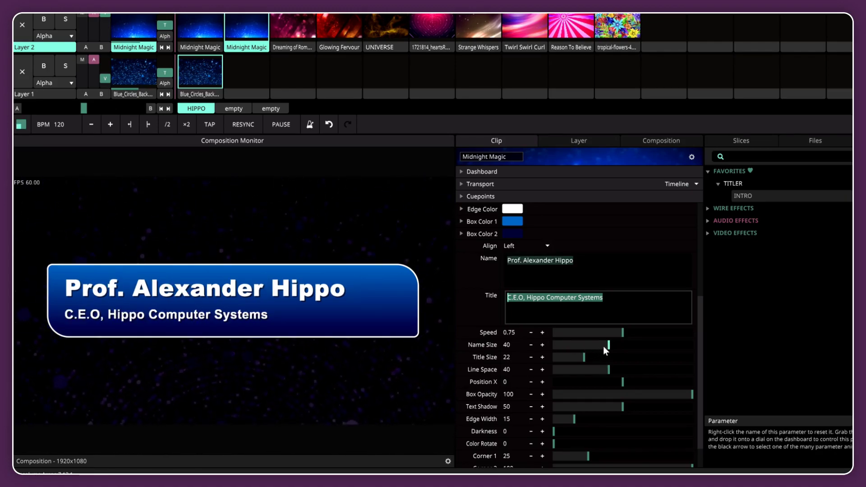
# Step: Increase the Name Size to 43.12, and try shifting Position X to about 632 before resetting it to 0
pyautogui.moveTo(604, 348); pyautogui.dragTo(638, 382)
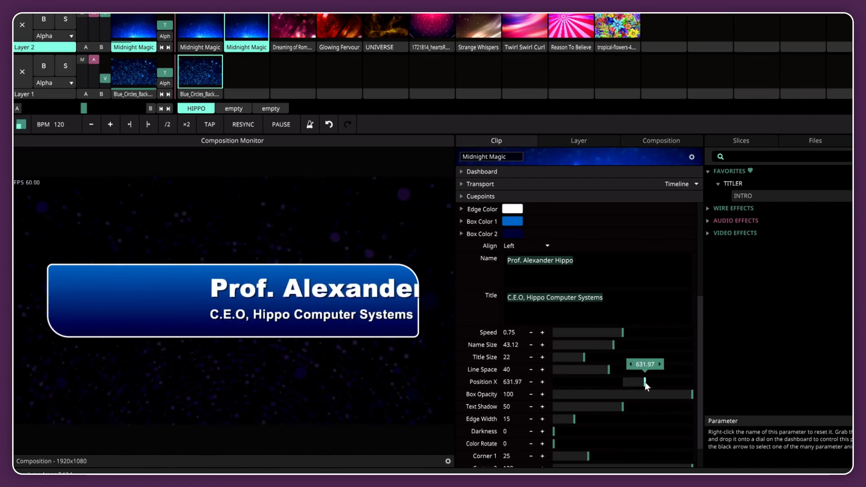
pyautogui.doubleClick(637, 383)
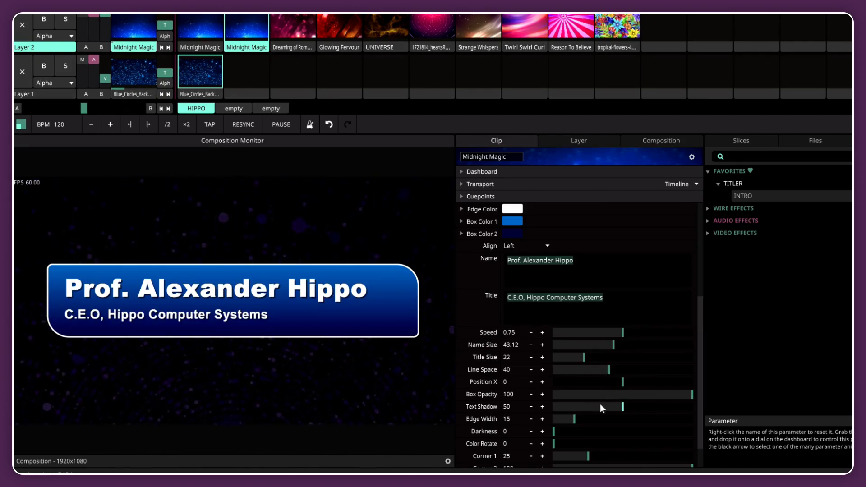
# Step: Try a Text Shadow of 100 and reset it to 50
pyautogui.moveTo(601, 405); pyautogui.dragTo(711, 421)
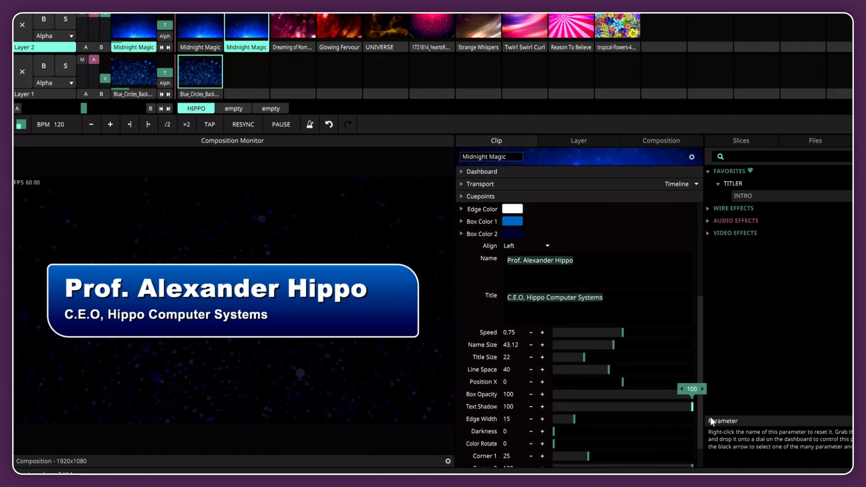
pyautogui.doubleClick(692, 408)
# Step: Try an orange-yellow Text Color for the title and return it to white
pyautogui.scroll(3, 658, 311)
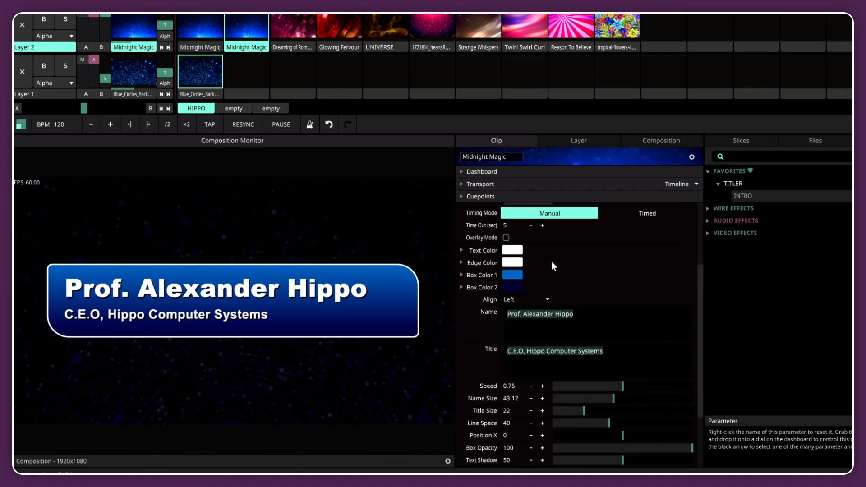
pyautogui.click(512, 251)
pyautogui.click(526, 264)
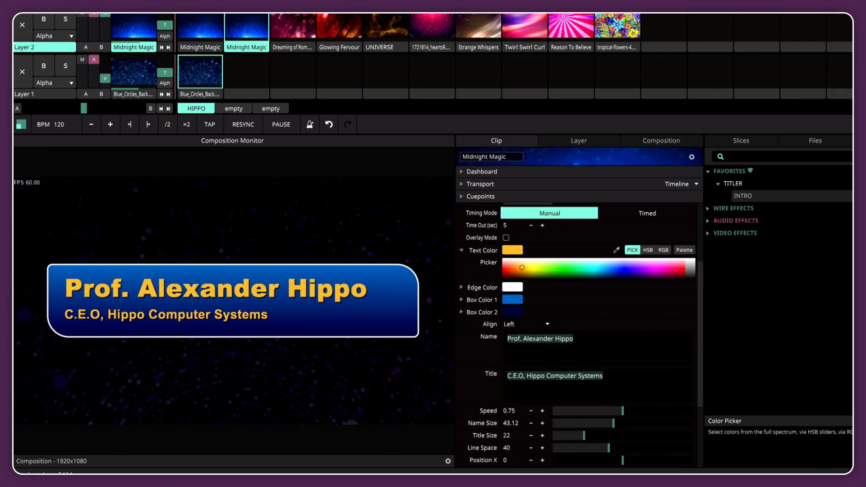
pyautogui.click(518, 269)
pyautogui.moveTo(518, 269); pyautogui.dragTo(503, 259)
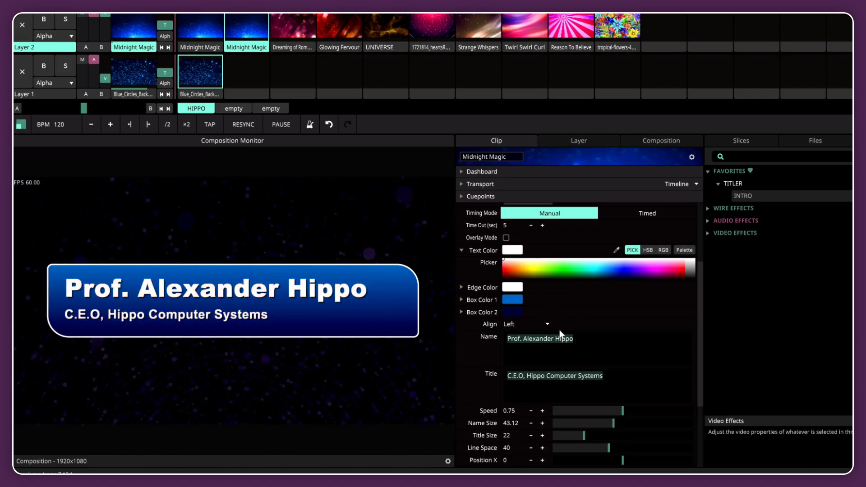
# Step: Try dark red and the blue of Box Color 1 as Box Color 2, and restore its dark navy
pyautogui.click(512, 299)
pyautogui.click(535, 301)
pyautogui.click(516, 312)
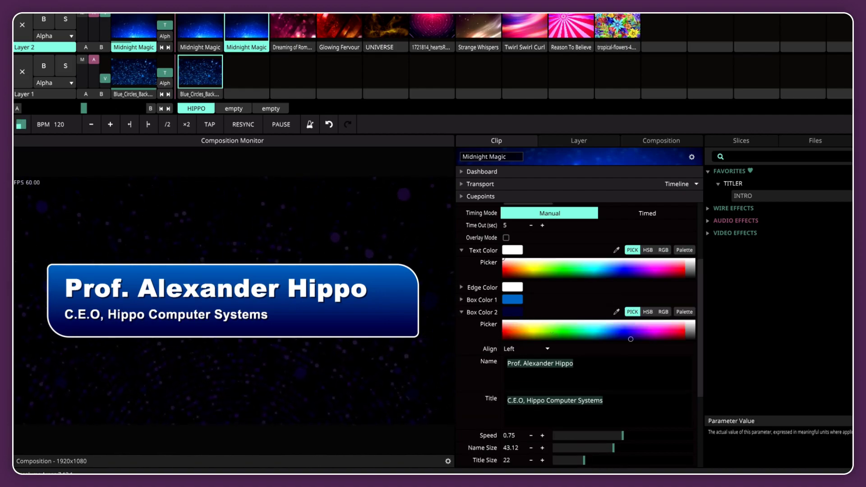
pyautogui.click(511, 335)
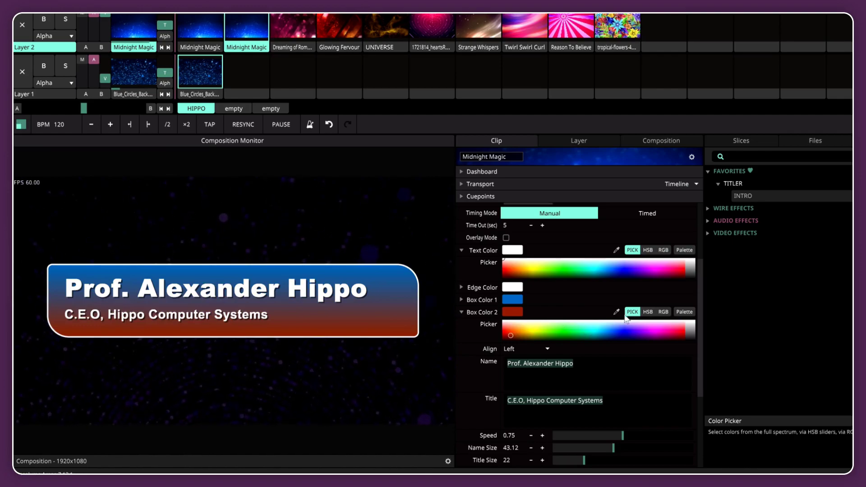
pyautogui.click(511, 299)
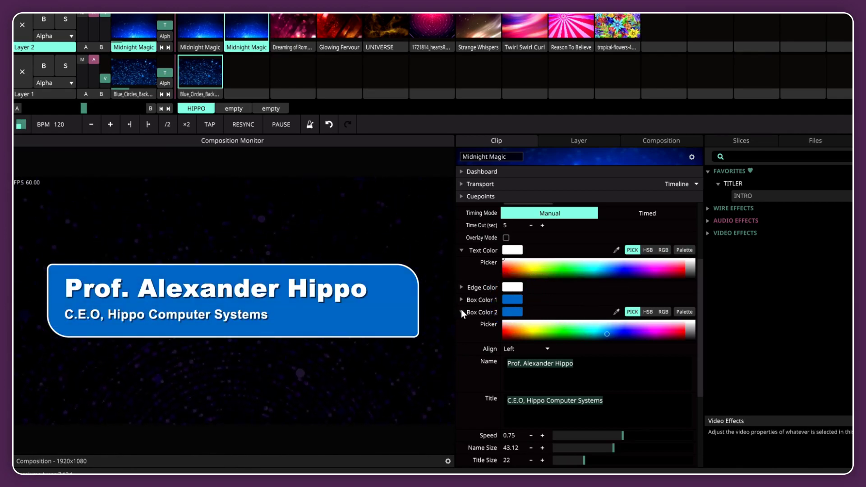
pyautogui.click(492, 310)
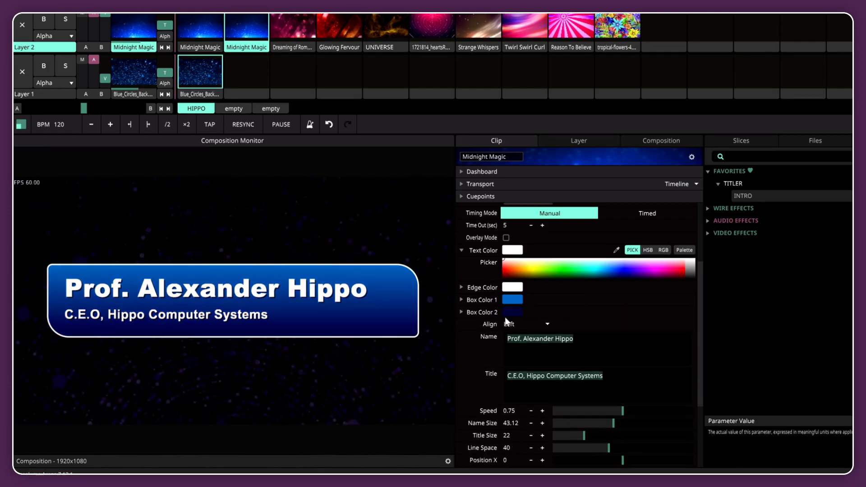
# Step: Try a Box Opacity of about 59 and a Darkness of about 60, resetting them to 100 and 0
pyautogui.scroll(-5, 494, 352)
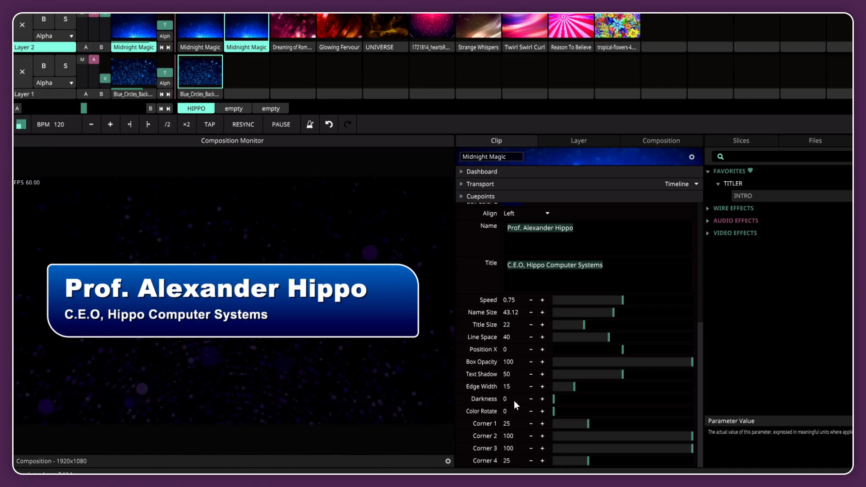
pyautogui.moveTo(691, 362); pyautogui.dragTo(634, 359)
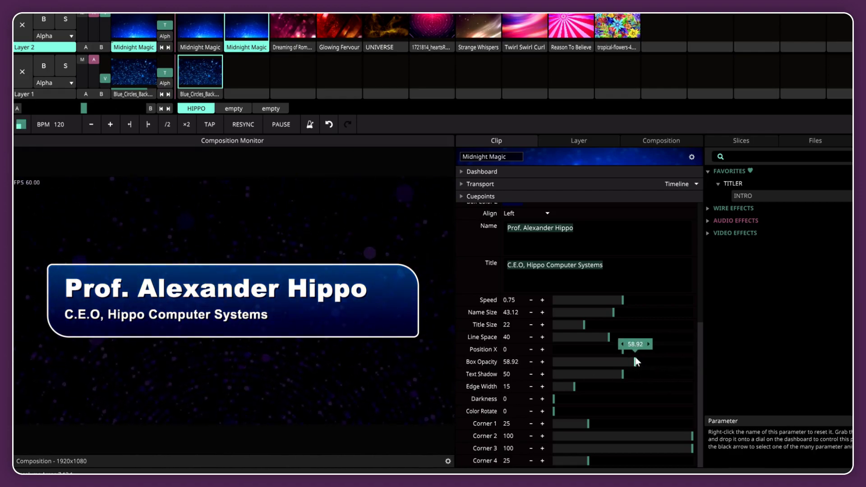
pyautogui.doubleClick(634, 359)
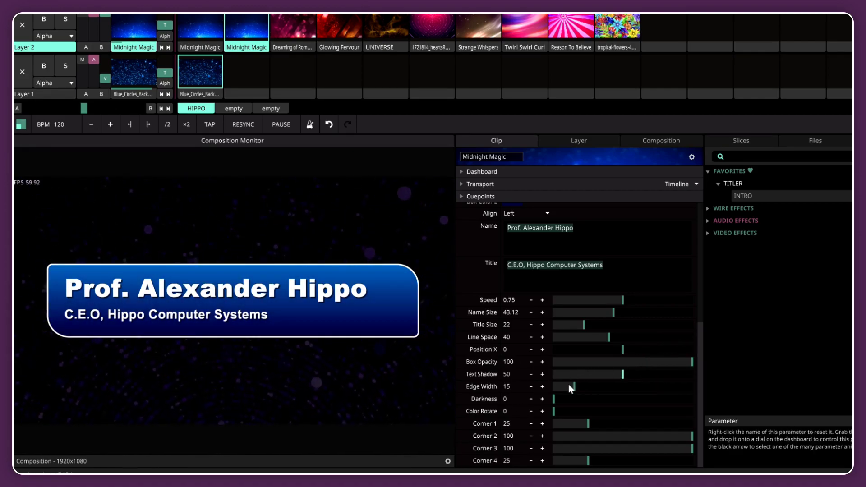
pyautogui.moveTo(554, 399); pyautogui.dragTo(634, 402)
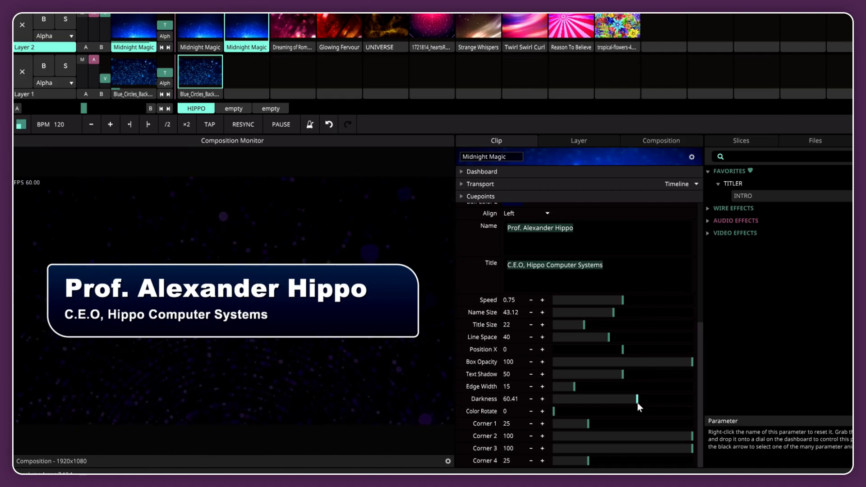
pyautogui.doubleClick(637, 402)
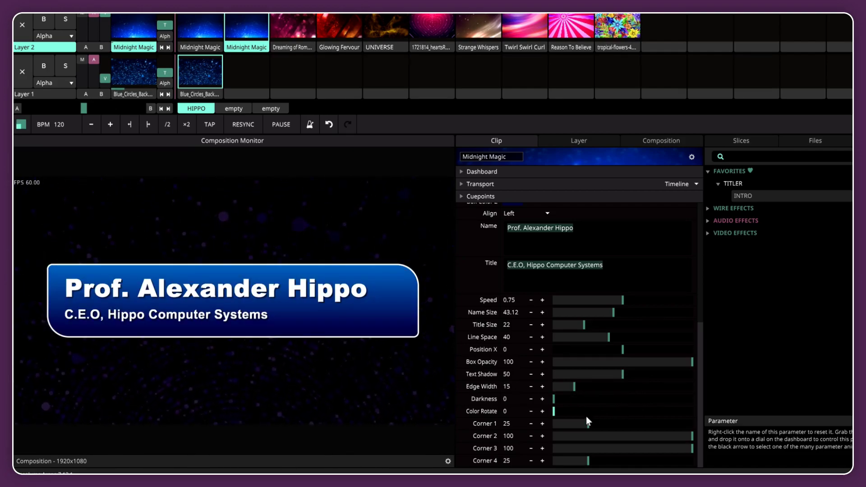
# Step: Try the Titler's Color Rotate and an Edge Width of 0, resetting them to 0 and 15
pyautogui.moveTo(560, 409)
pyautogui.mouseDown()
pyautogui.moveTo(709, 430)
pyautogui.moveTo(565, 411)
pyautogui.mouseUp()
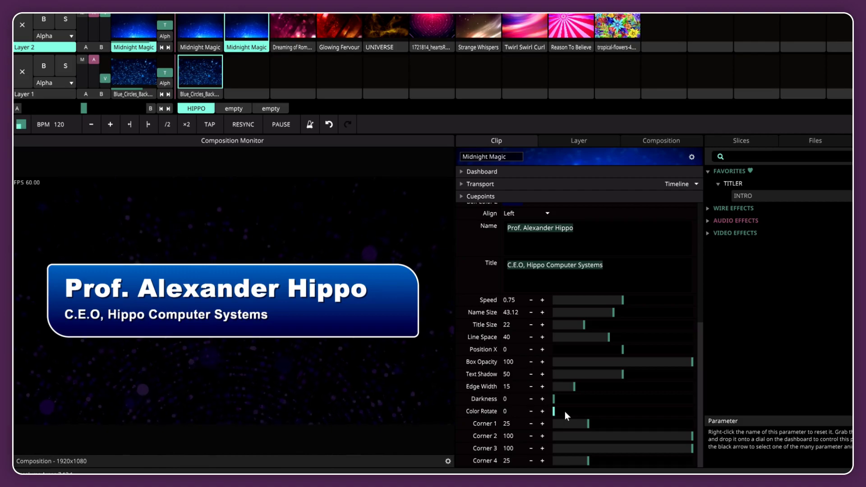
pyautogui.moveTo(575, 386); pyautogui.dragTo(536, 381)
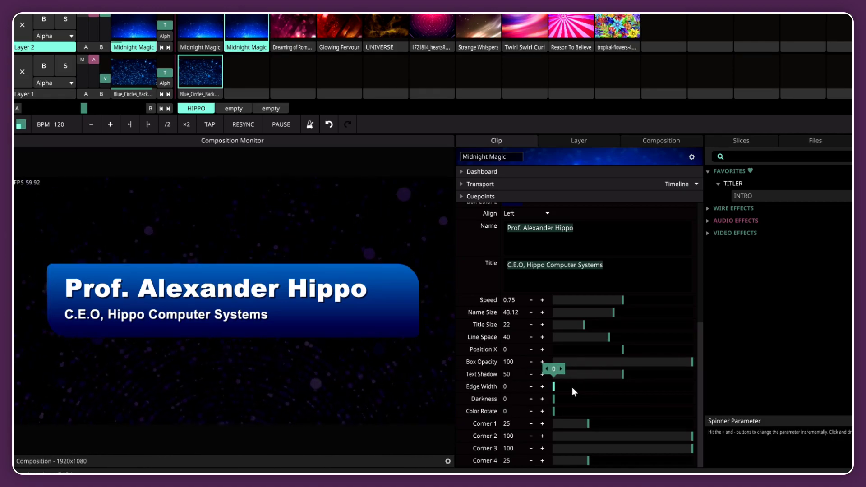
# Step: Try a yellow-green Edge Color, return it to white, and collapse the Edge Color and Text Color pickers
pyautogui.scroll(5, 553, 384)
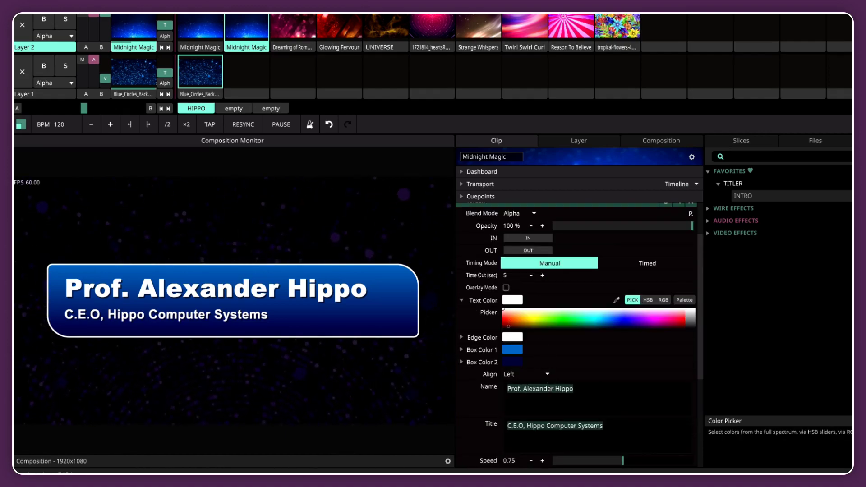
pyautogui.click(461, 337)
pyautogui.click(534, 355)
pyautogui.moveTo(535, 355); pyautogui.dragTo(541, 355)
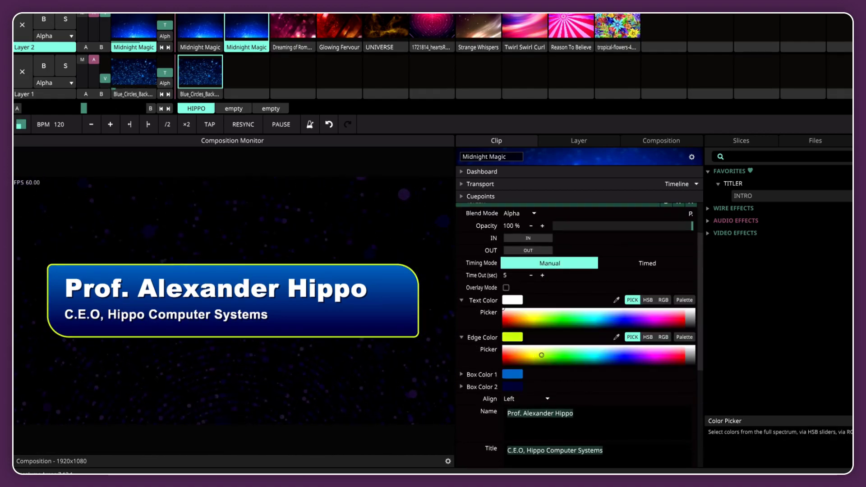
pyautogui.click(507, 339)
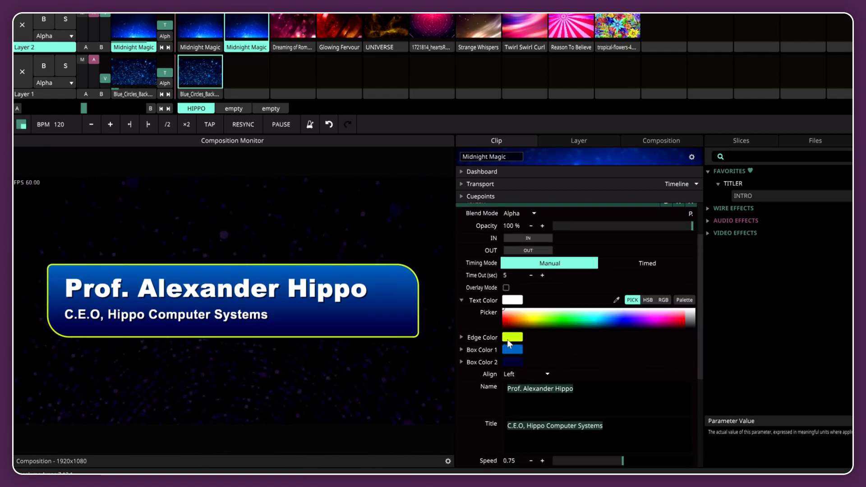
pyautogui.doubleClick(479, 336)
pyautogui.click(461, 300)
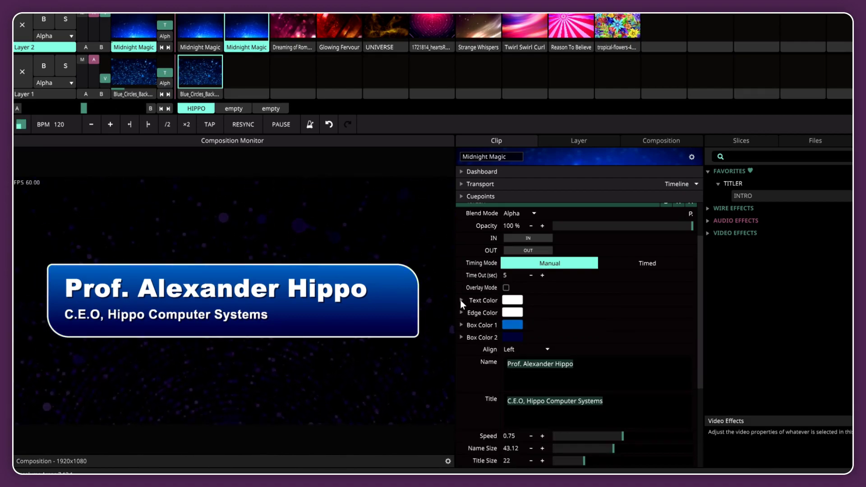
# Step: Try different roundness values between 0 and 100 for Corners 1 to 4, resetting them to 25, 100, 100 and 25
pyautogui.scroll(-3, 518, 373)
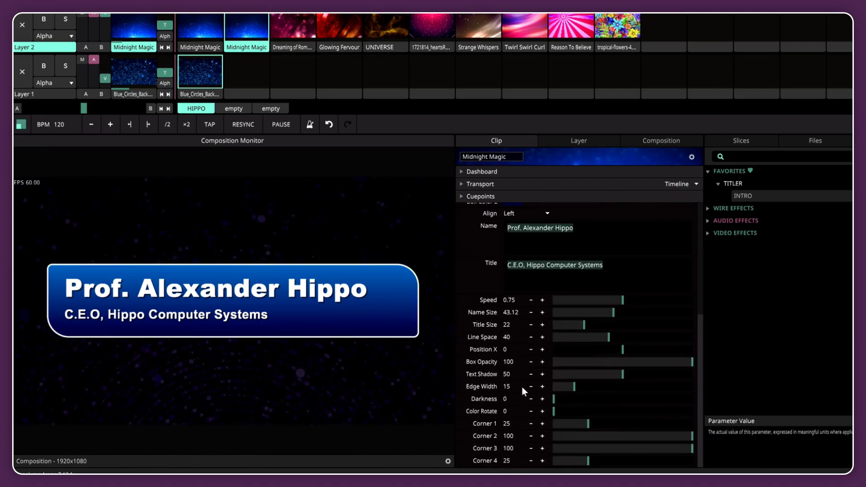
pyautogui.moveTo(597, 422); pyautogui.dragTo(524, 415)
pyautogui.moveTo(676, 432); pyautogui.dragTo(539, 432)
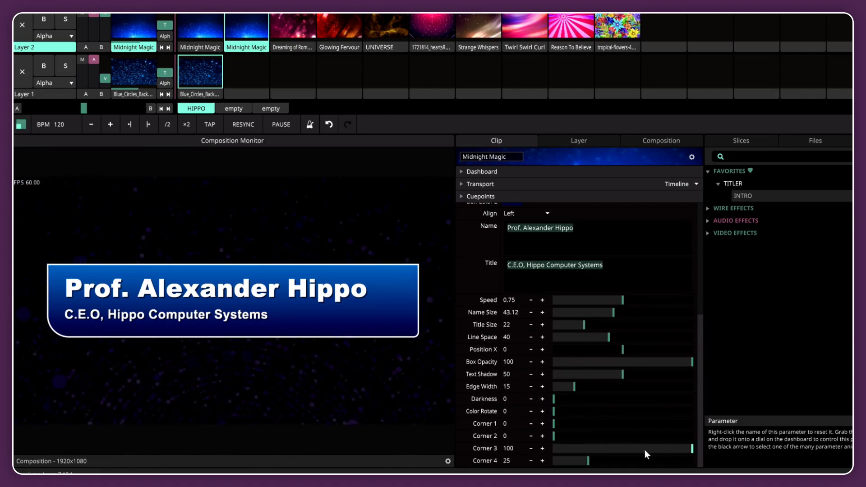
pyautogui.moveTo(645, 450); pyautogui.dragTo(696, 461)
pyautogui.moveTo(554, 448); pyautogui.dragTo(602, 438)
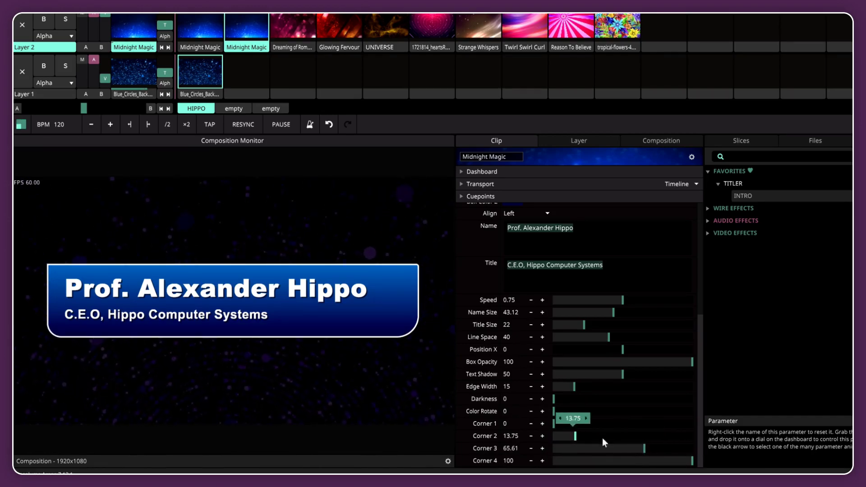
pyautogui.click(554, 424)
pyautogui.moveTo(554, 423); pyautogui.dragTo(669, 428)
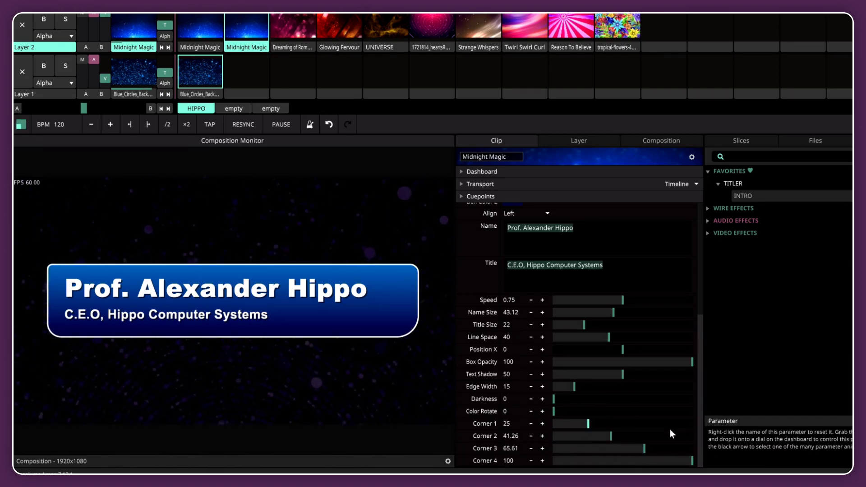
pyautogui.moveTo(595, 444); pyautogui.dragTo(694, 448)
pyautogui.doubleClick(691, 460)
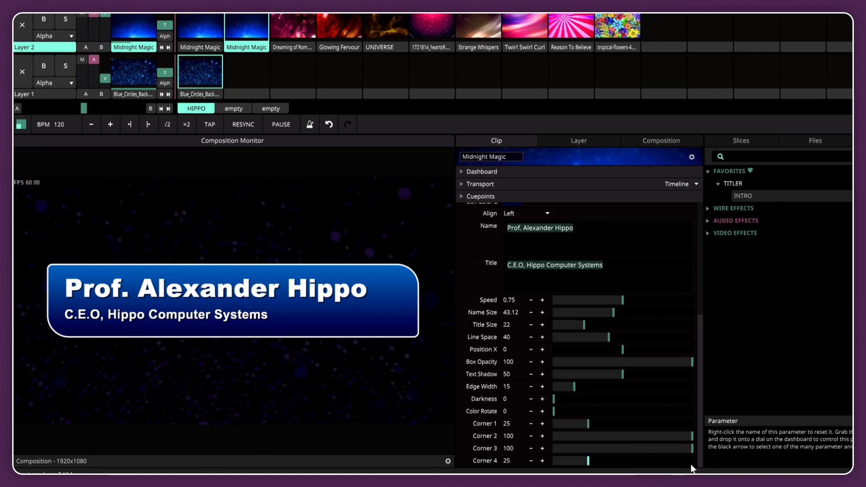
# Step: Enable the Titler's Overlay Mode on the Midnight Magic clip
pyautogui.scroll(5, 643, 431)
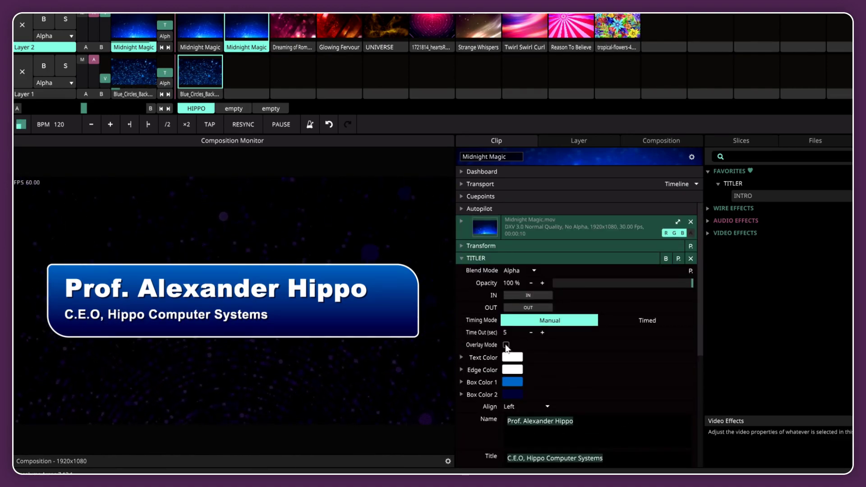
pyautogui.click(505, 345)
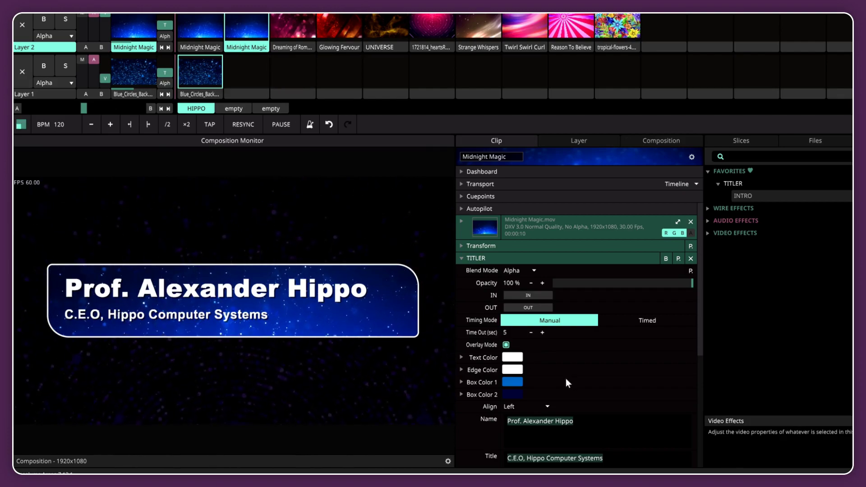
pyautogui.scroll(-2, 565, 378)
pyautogui.scroll(-2, 566, 379)
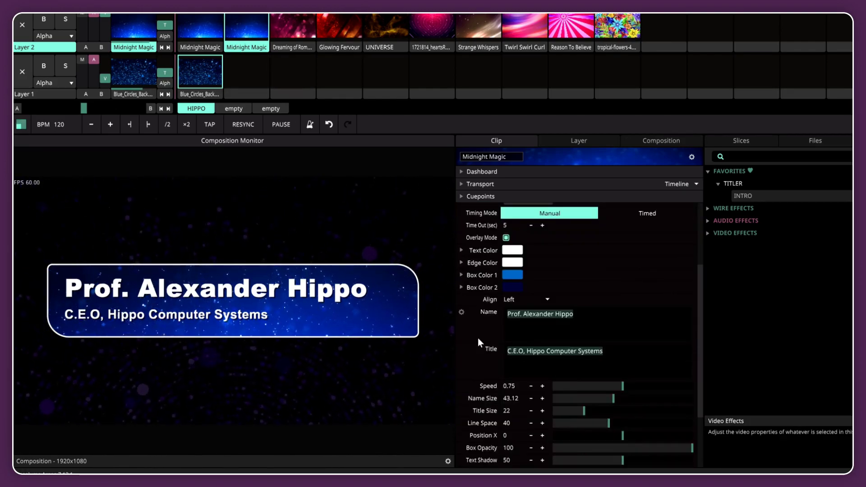
# Step: Trigger the Layer 2 clips one after another, from Dreaming of Romance to Reason To Believe, to compare their Titler overlays
pyautogui.click(294, 26)
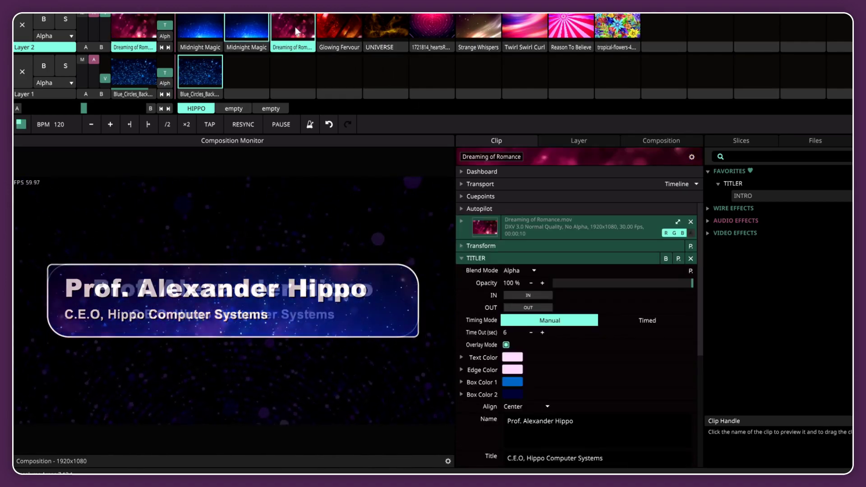
pyautogui.click(347, 30)
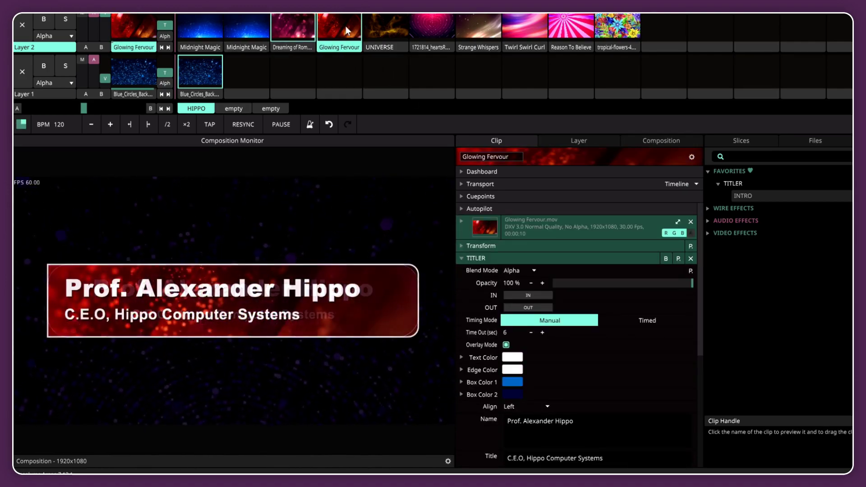
pyautogui.click(373, 26)
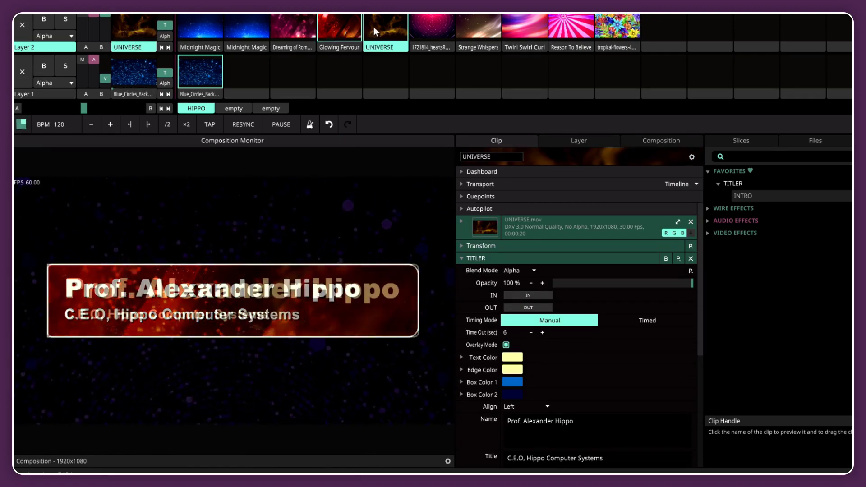
pyautogui.click(421, 27)
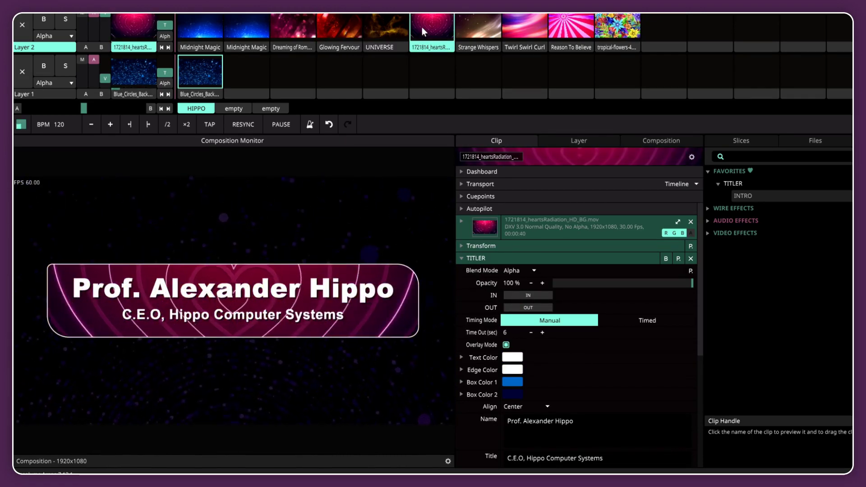
pyautogui.click(474, 30)
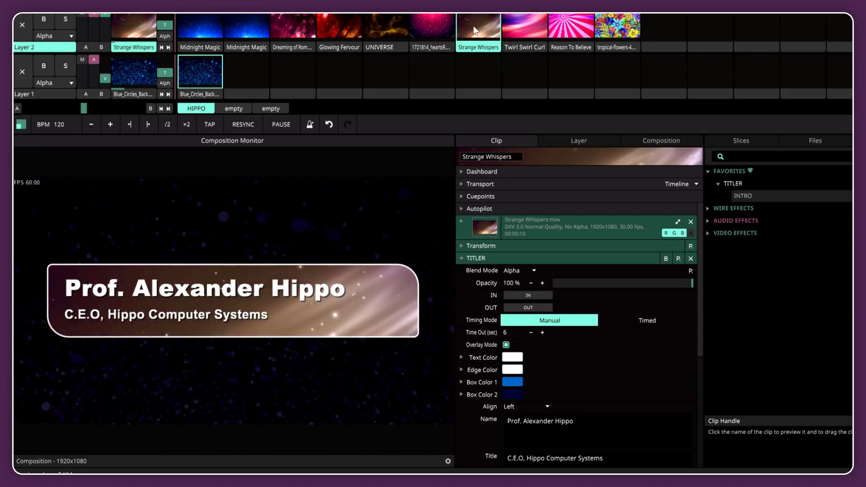
pyautogui.click(515, 27)
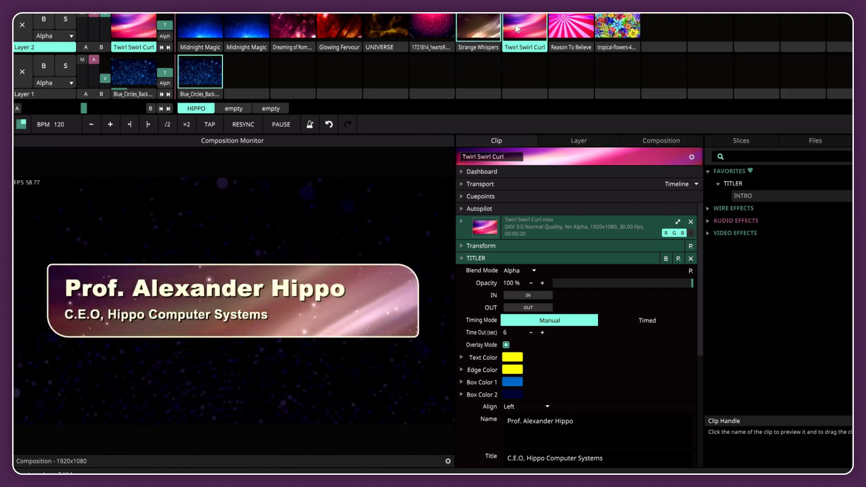
pyautogui.click(575, 29)
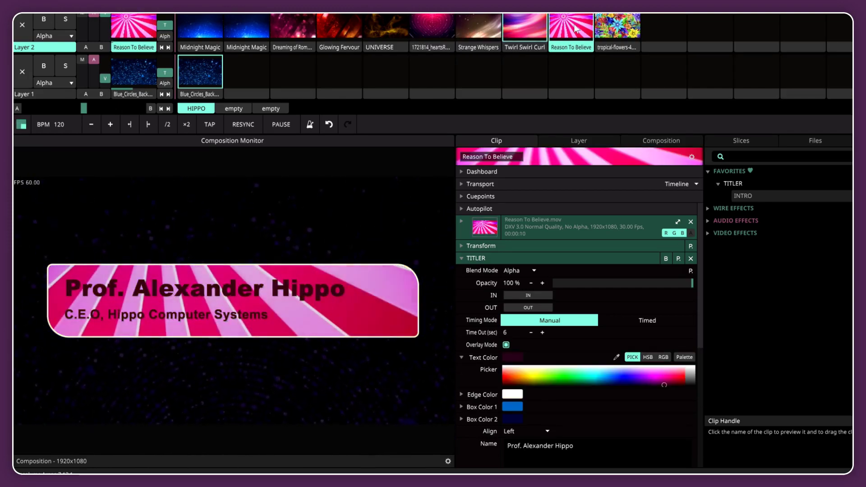
# Step: Trigger the tropical flowers clip on Layer 2 and set its Titler Darkness to 74.54
pyautogui.click(614, 29)
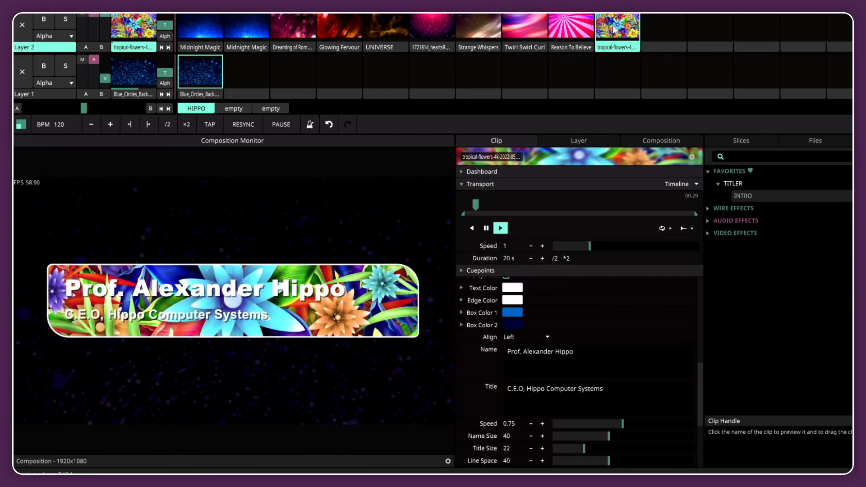
pyautogui.scroll(-5, 532, 334)
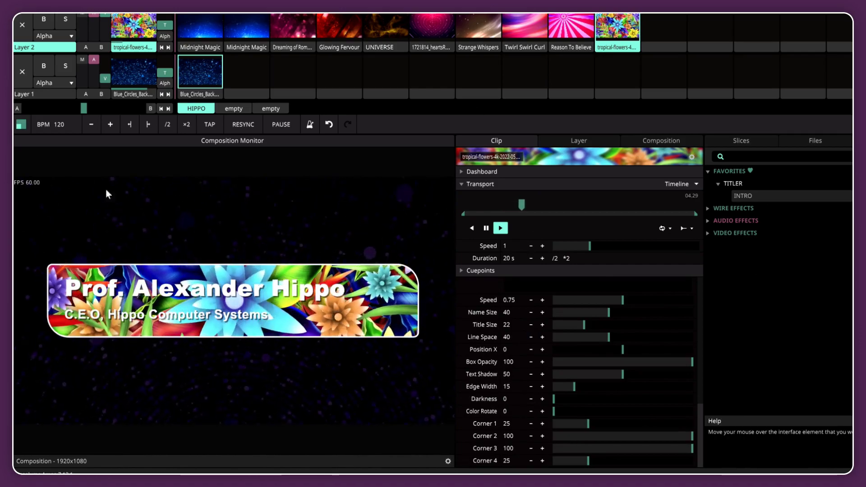
pyautogui.moveTo(561, 400); pyautogui.dragTo(656, 410)
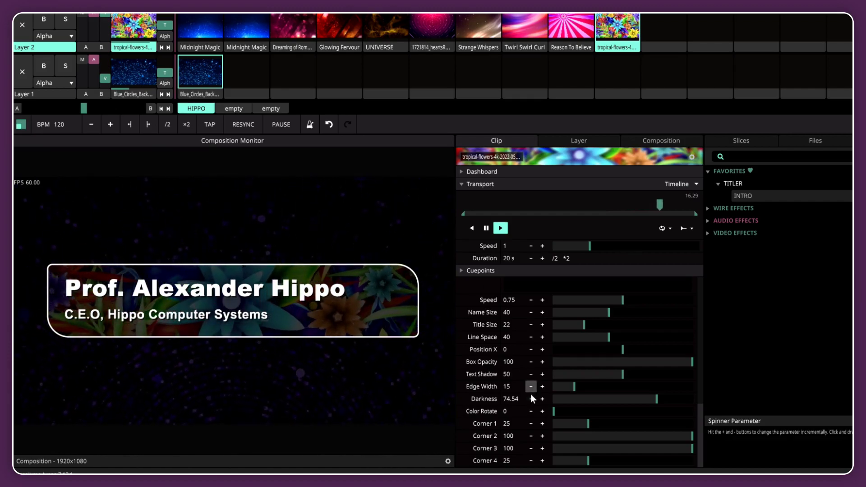
# Step: Trigger the second Midnight Magic clip on Layer 2 and rename it to the title person's first name in capitals
pyautogui.click(243, 22)
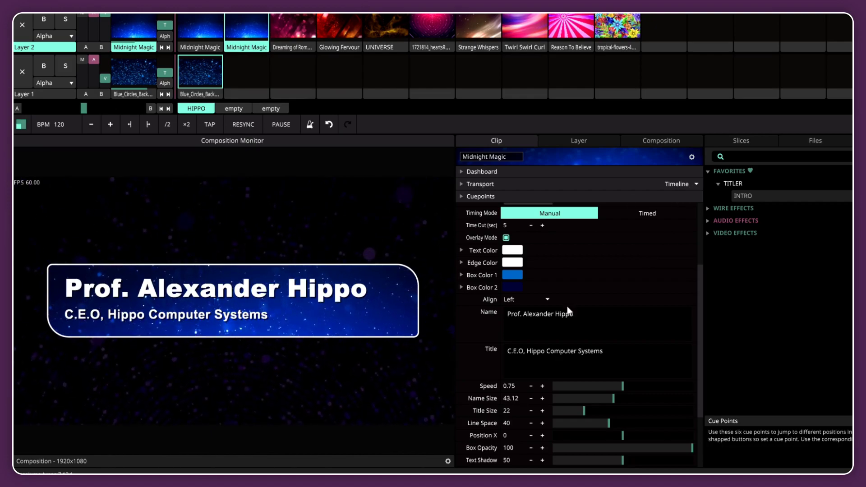
pyautogui.rightClick(249, 46)
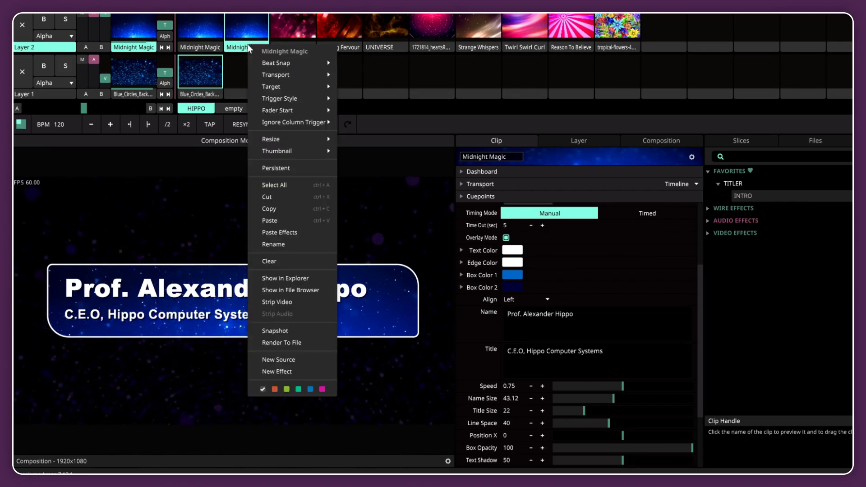
pyautogui.click(292, 244)
pyautogui.write('ALE')
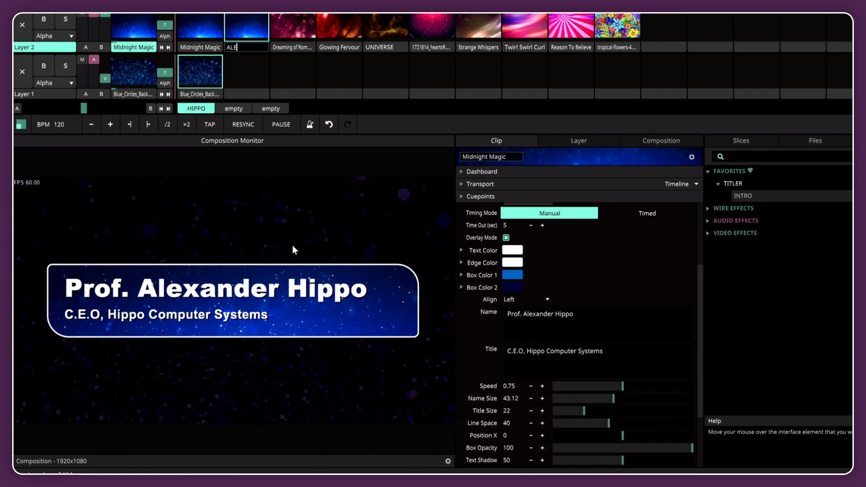
pyautogui.write('XANDER')
pyautogui.press('Return')
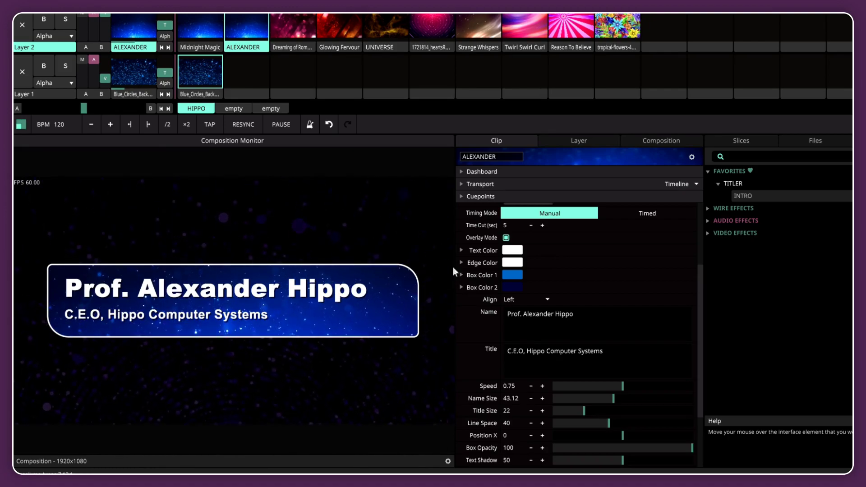
# Step: Move the Titler effect above Transform in the renamed clip's effect chain
pyautogui.scroll(3, 537, 332)
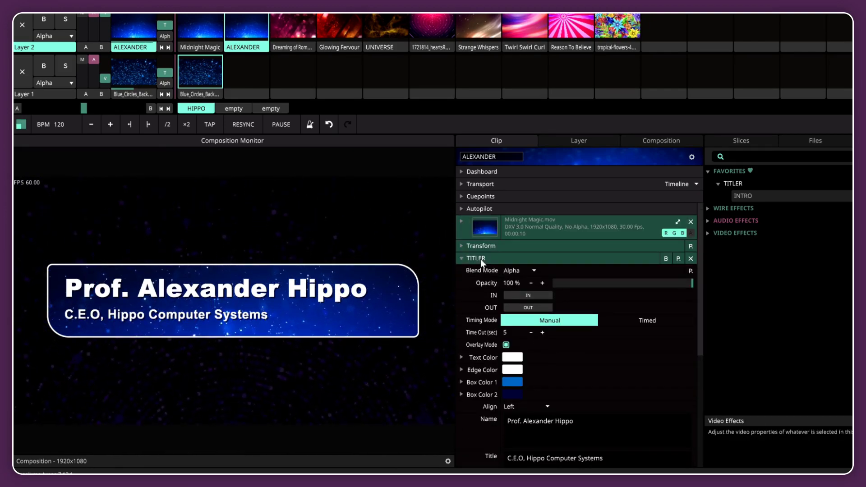
pyautogui.moveTo(480, 259); pyautogui.dragTo(491, 241)
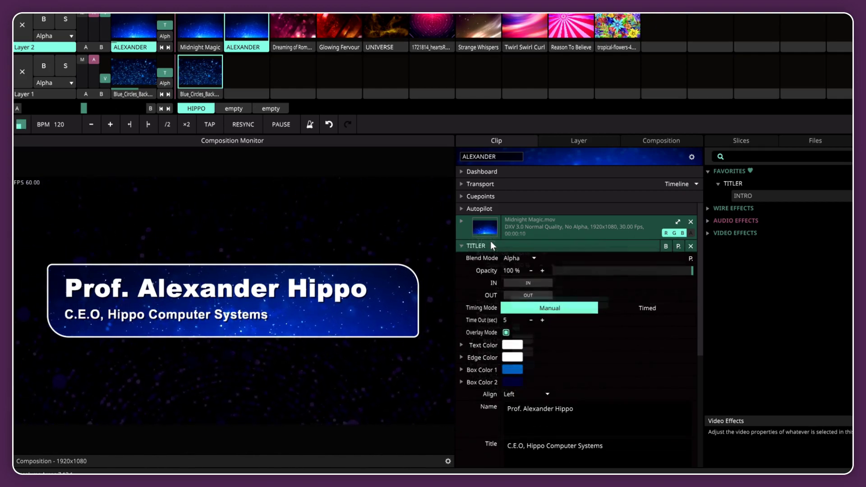
# Step: Expand the clip's Transform settings, scale the title to about 55.76% and adjust its position
pyautogui.scroll(-5, 544, 452)
pyautogui.click(461, 460)
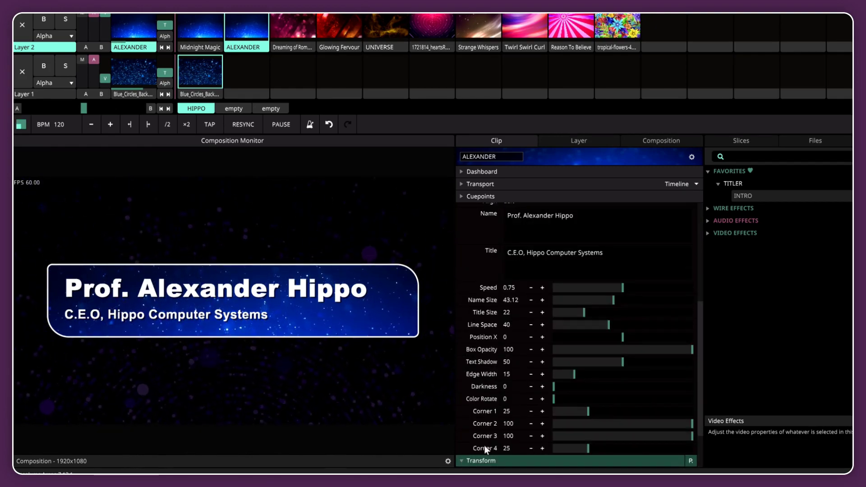
pyautogui.moveTo(591, 440); pyautogui.dragTo(562, 440)
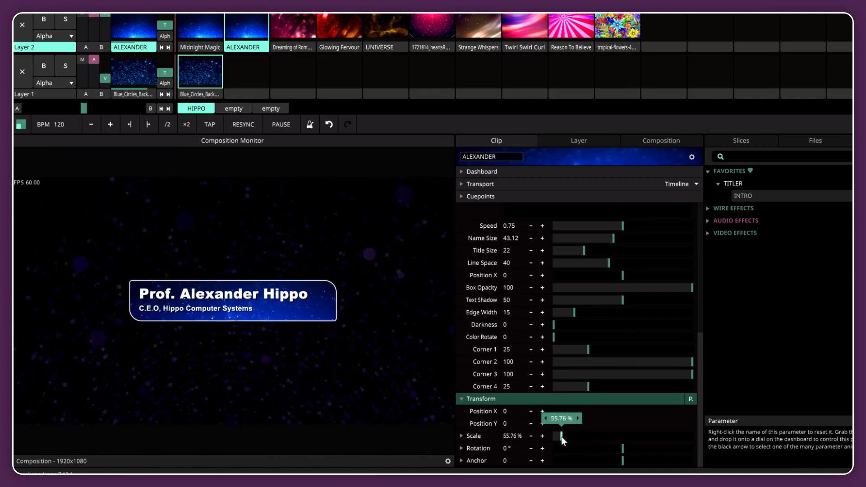
pyautogui.moveTo(531, 411); pyautogui.dragTo(654, 426)
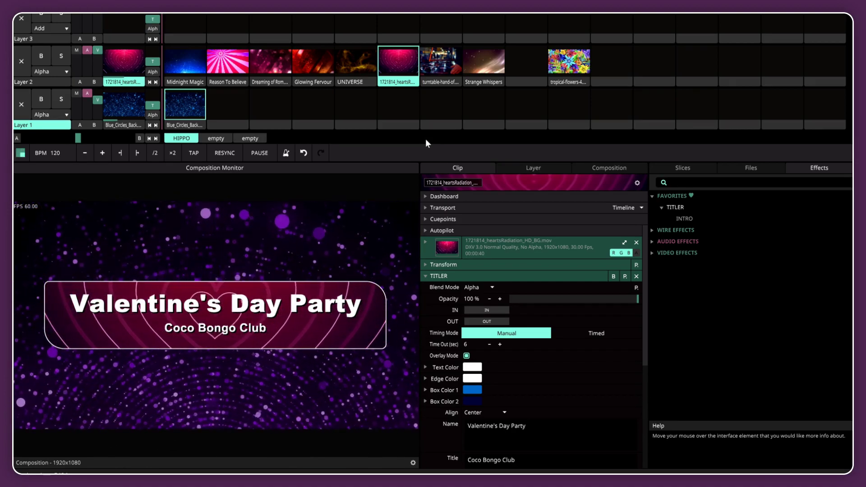
# Step: Trigger the turntable clip on Layer 2 and stop bypassing its Titler effect
pyautogui.click(434, 66)
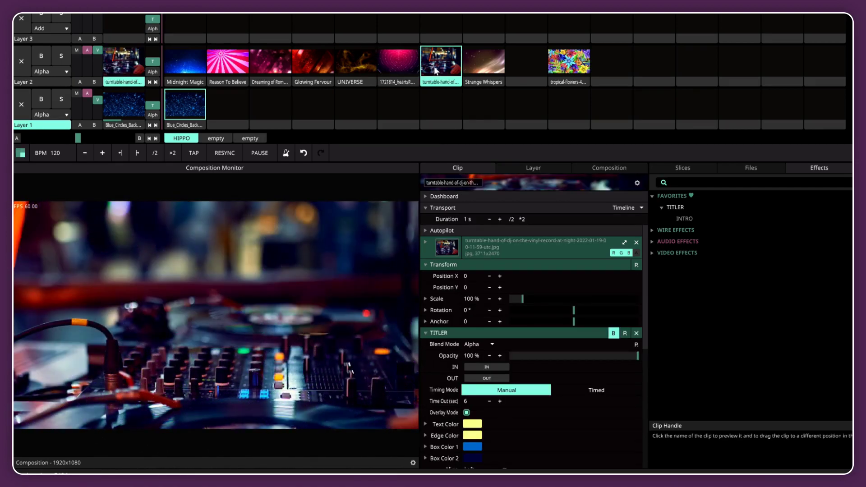
pyautogui.click(613, 333)
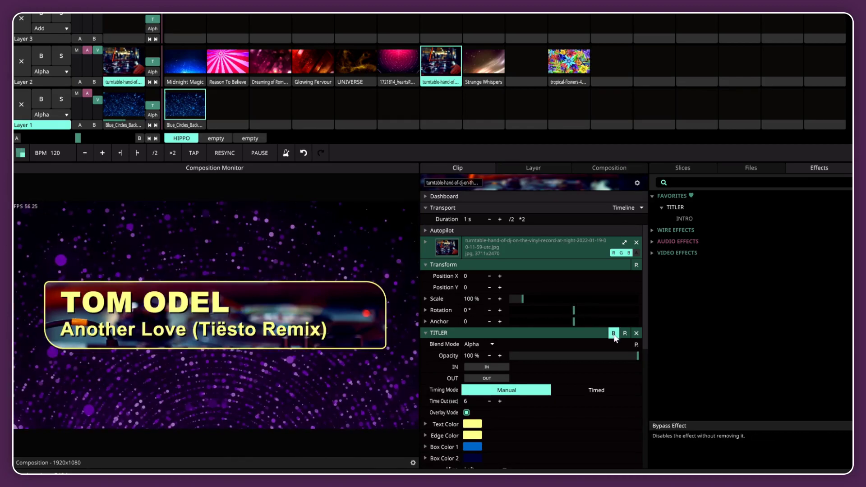
# Step: Scale the turntable picture inside the title to 74.35% and set its Position Y to -140, trying out its rotation as well
pyautogui.moveTo(523, 300); pyautogui.dragTo(473, 311)
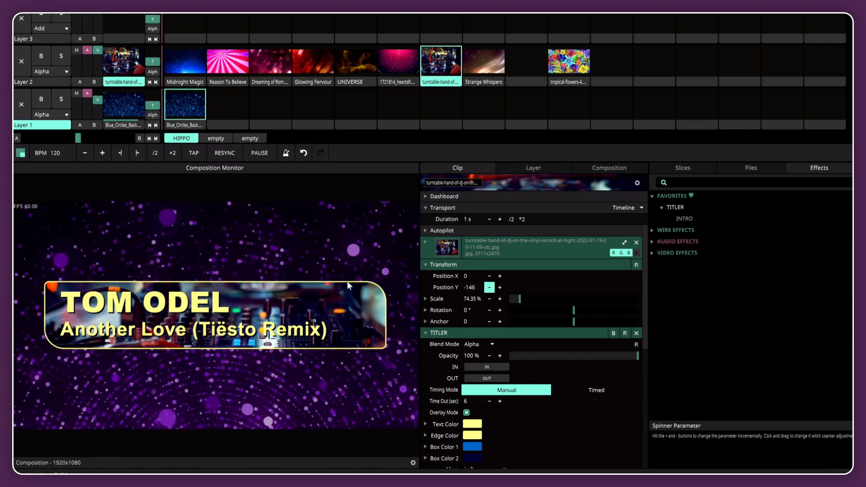
pyautogui.moveTo(573, 310); pyautogui.dragTo(564, 312)
pyautogui.scroll(-10, 585, 373)
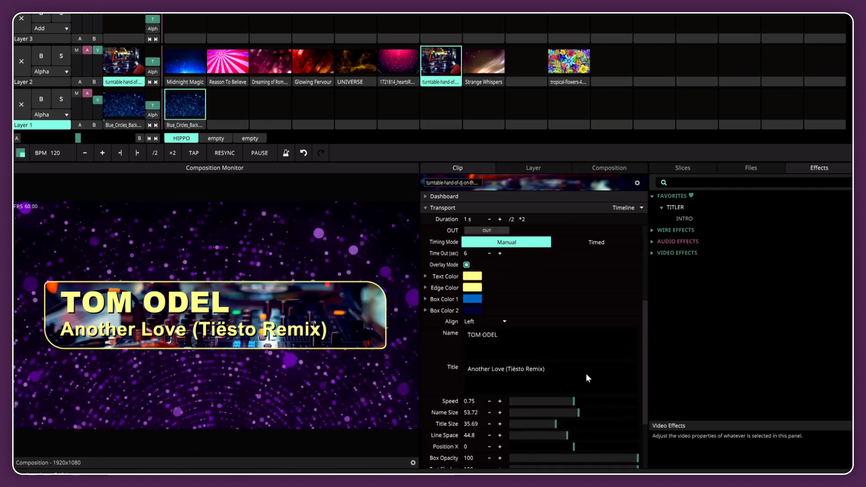
pyautogui.moveTo(520, 403); pyautogui.dragTo(551, 407)
pyautogui.scroll(10, 559, 384)
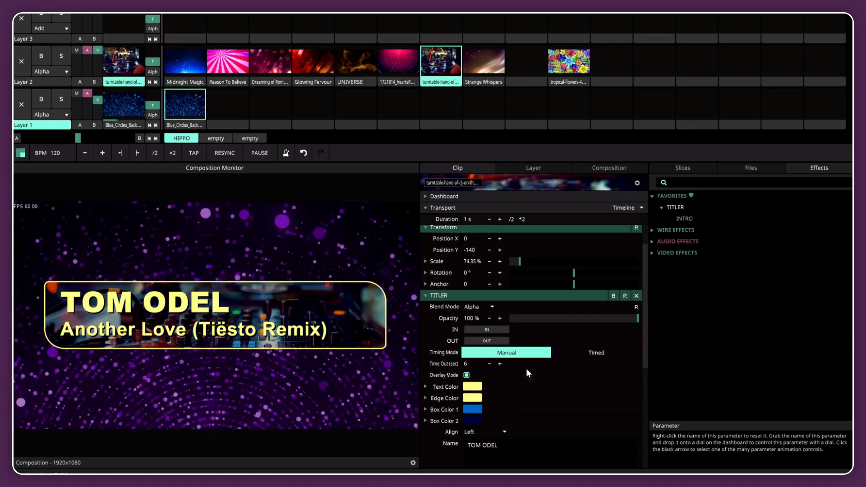
# Step: Try moving the Titler effect above Transform in the turntable clip's effect chain, and undo the move
pyautogui.moveTo(460, 332); pyautogui.dragTo(495, 264)
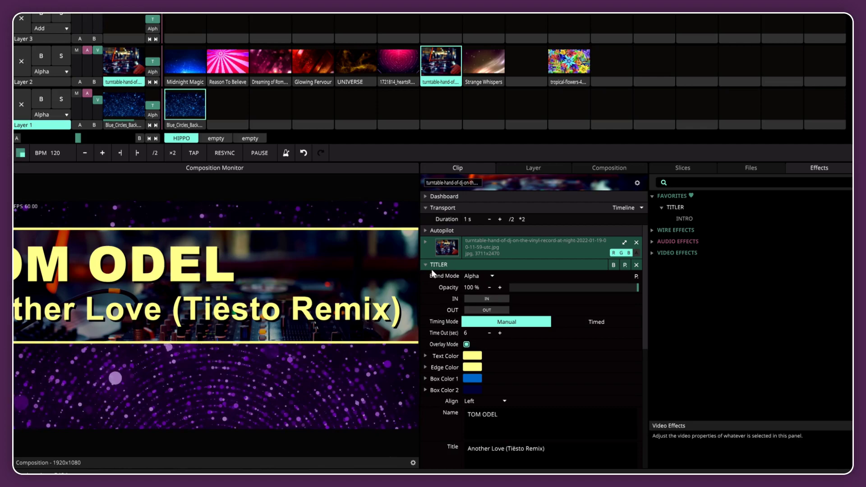
pyautogui.hotkey('ctrl', 'z')
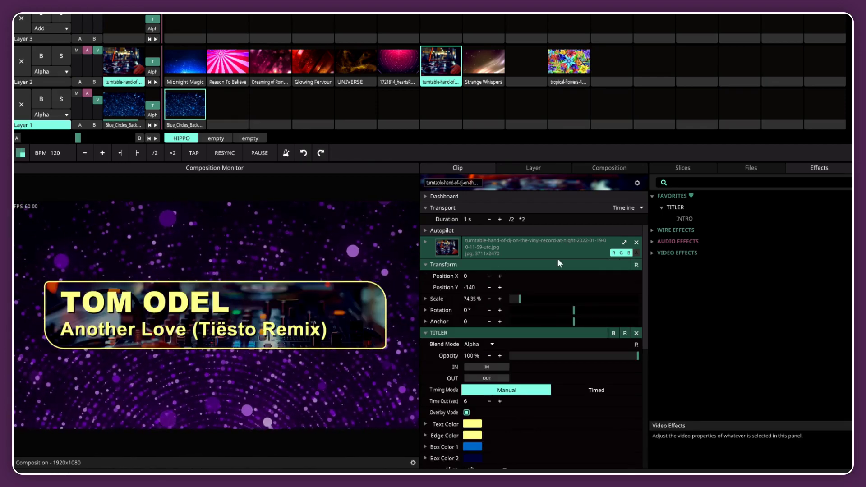
# Step: Search the effects for "transfor", add a second Transform below Titler in the turntable clip's effect chain, and collapse Titler's settings
pyautogui.click(767, 180)
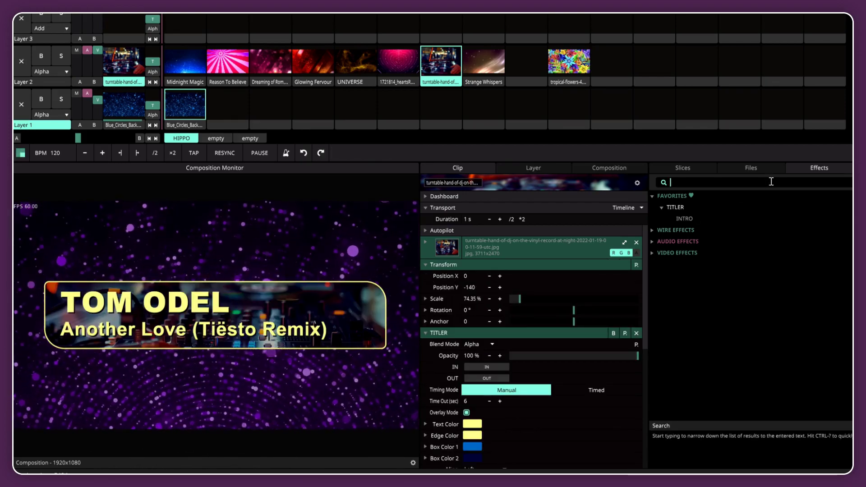
pyautogui.write('transfor')
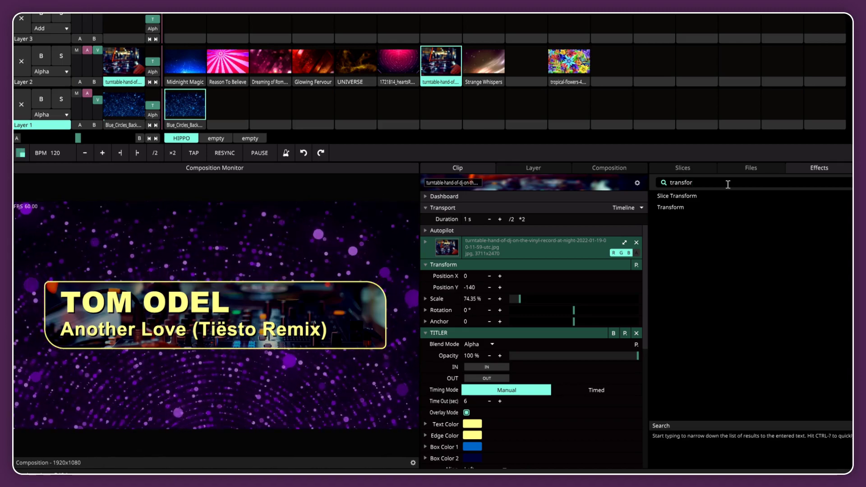
pyautogui.moveTo(676, 206); pyautogui.dragTo(539, 462)
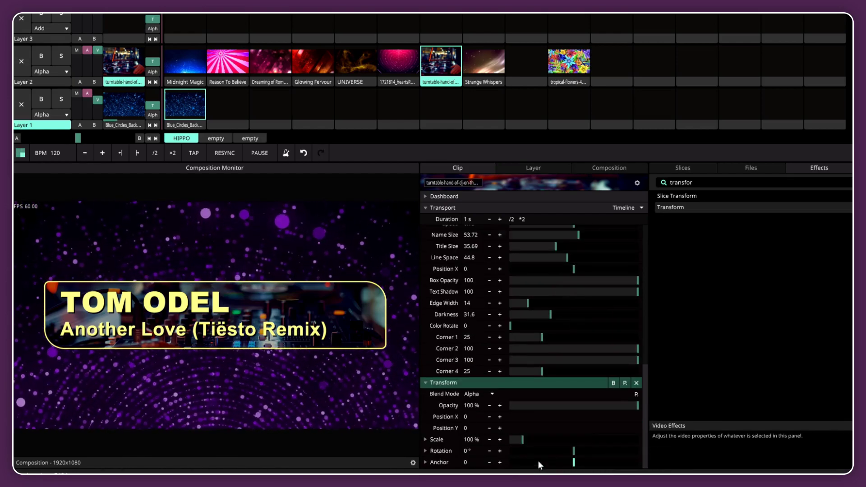
pyautogui.scroll(10, 535, 415)
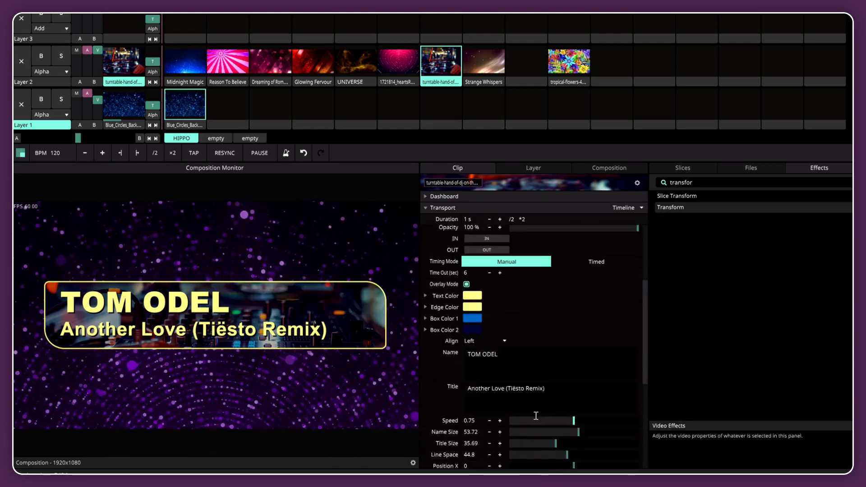
pyautogui.click(425, 332)
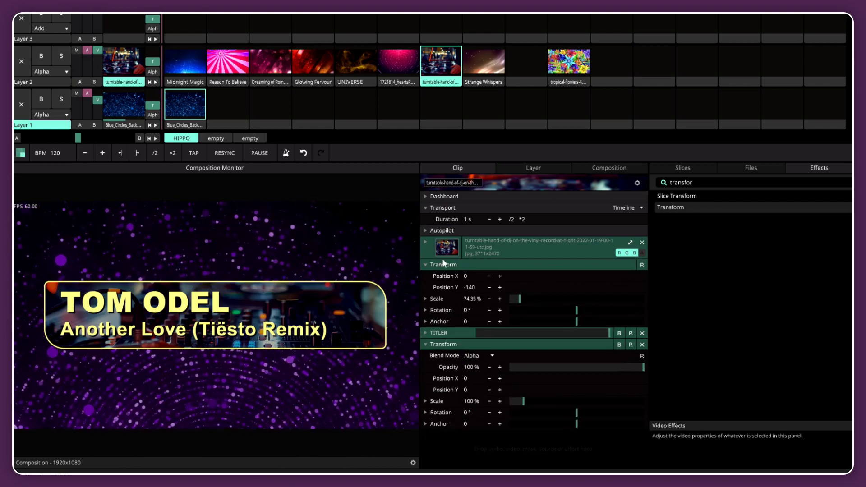
# Step: Set the scale of the Transform above Titler to 100% and its rotation to about -21.14°
pyautogui.doubleClick(516, 300)
pyautogui.moveTo(576, 310); pyautogui.dragTo(569, 310)
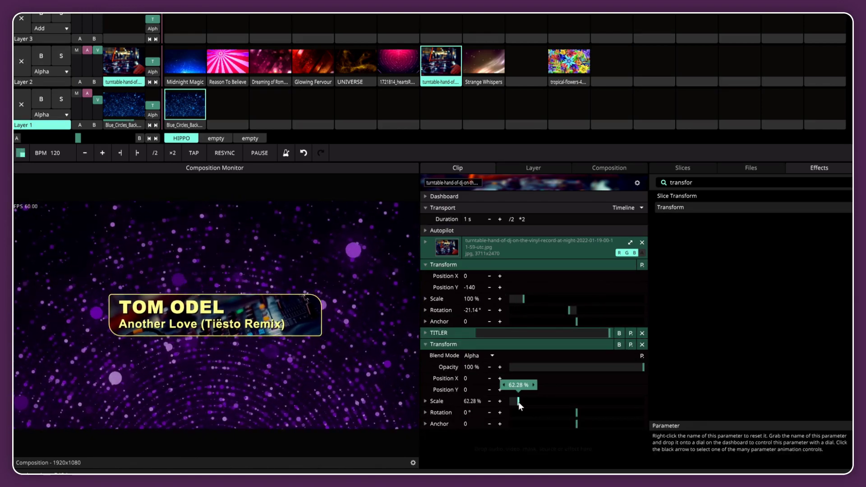